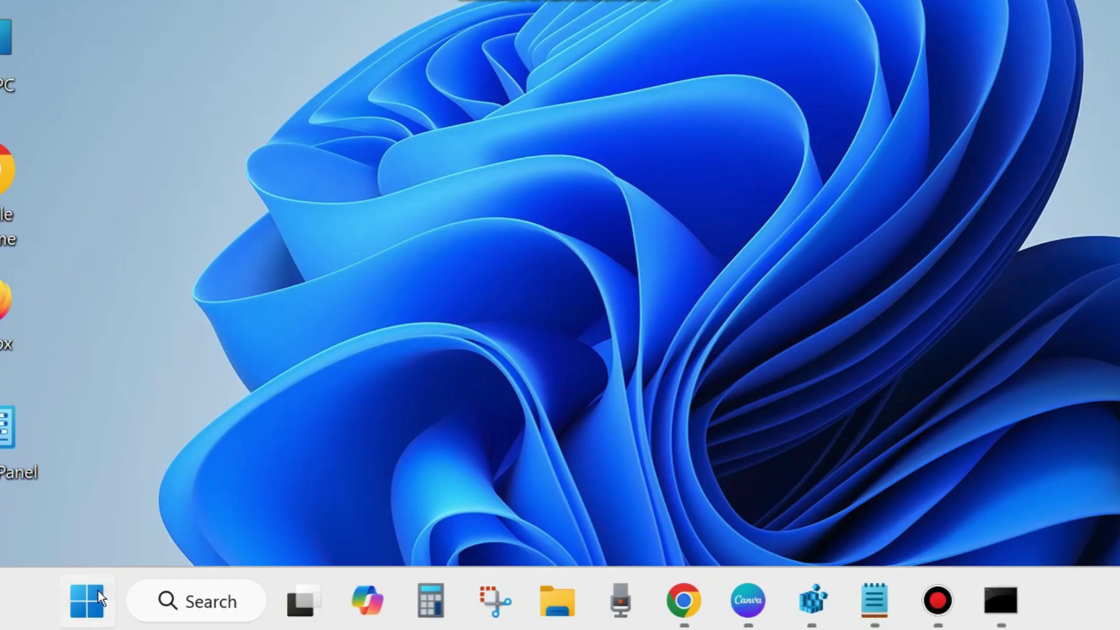
Step: Open the Virus & threat protection area of Windows Security from the Privacy & security settings
right_click(96, 605)
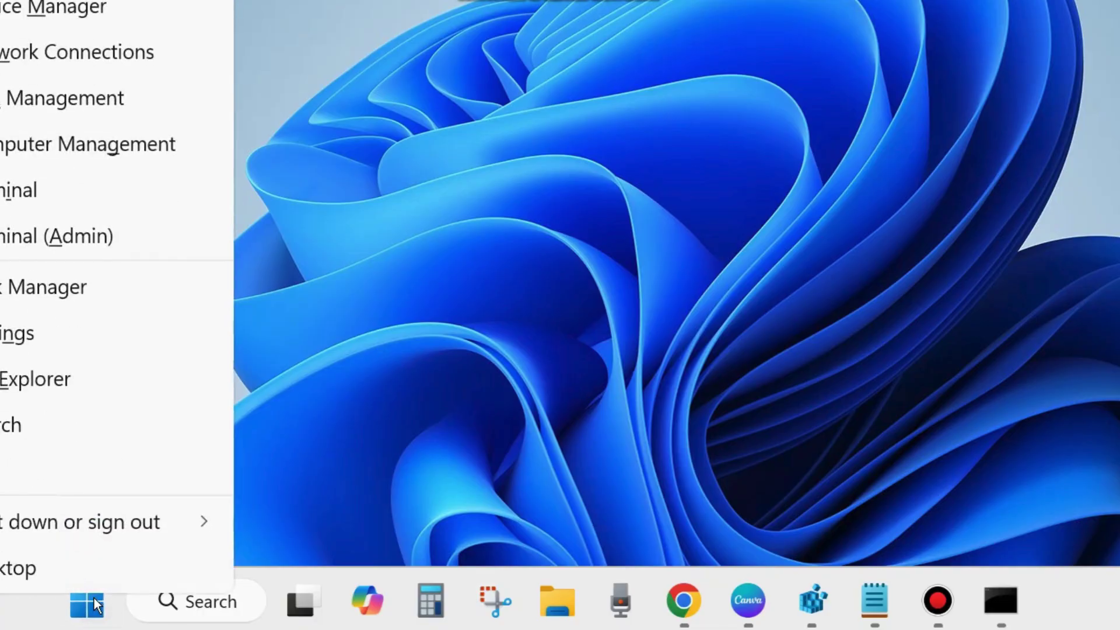
click(17, 333)
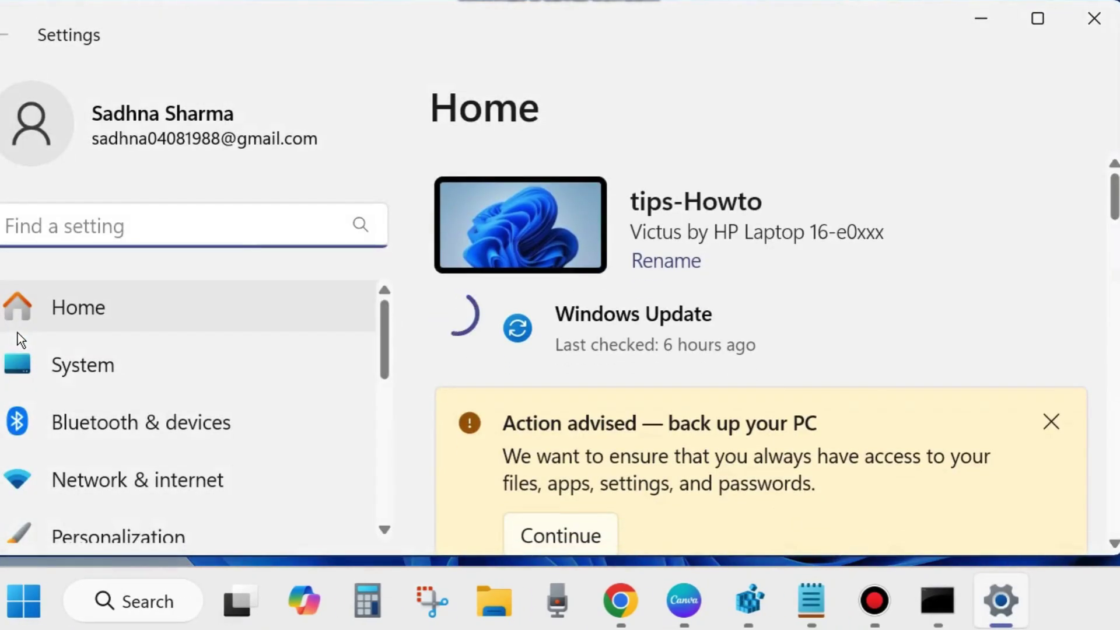
scroll(137, 480, down, 4)
scroll(136, 480, down, 3)
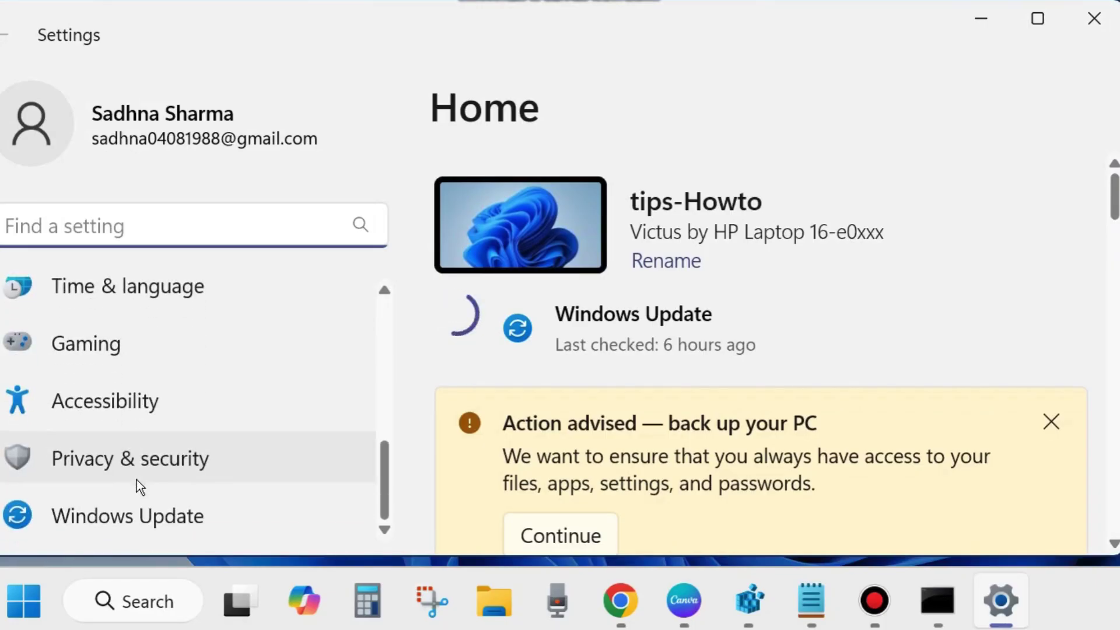
click(82, 462)
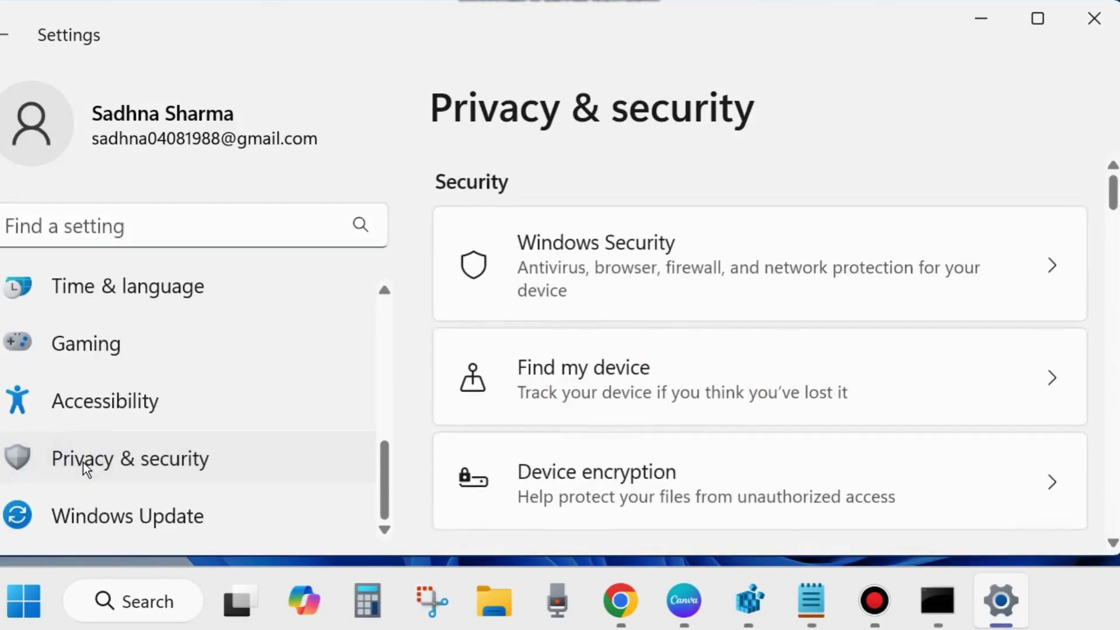
click(629, 265)
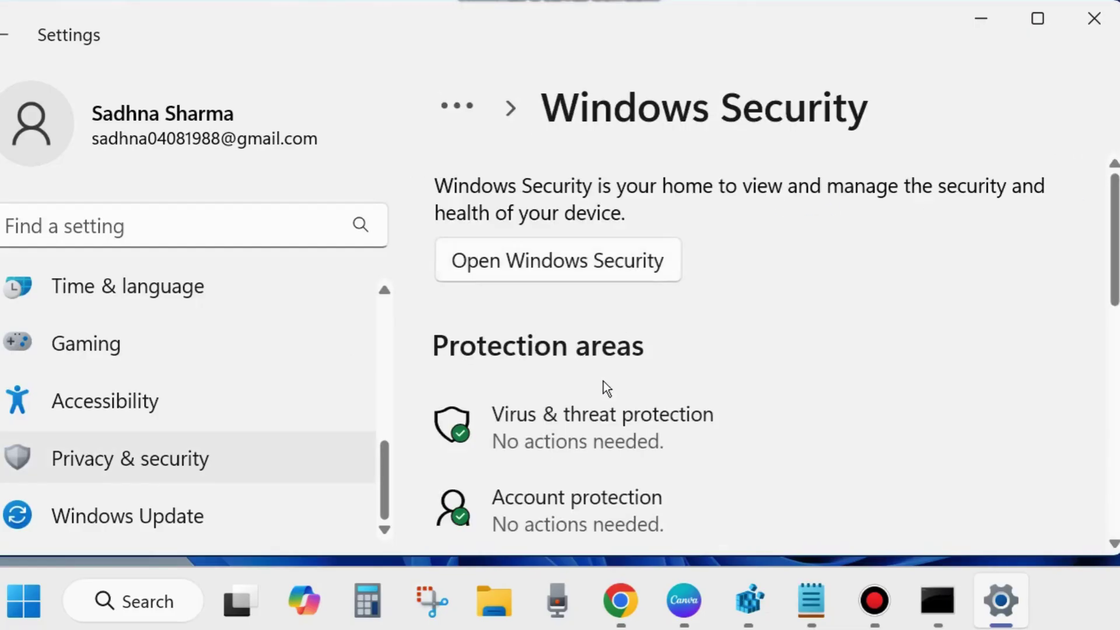
click(618, 432)
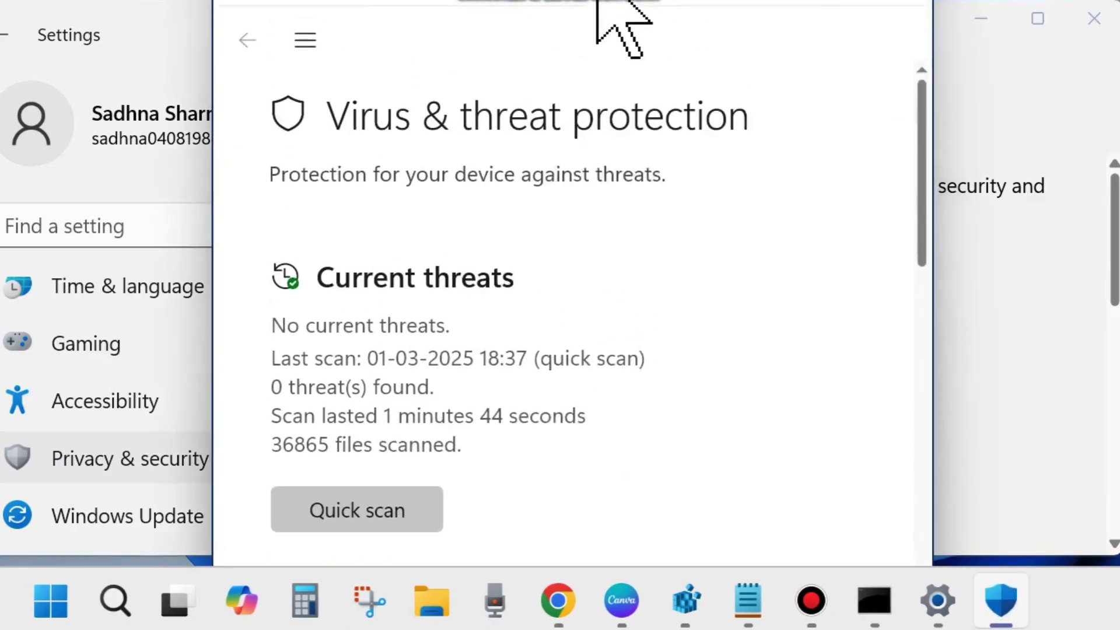
Step: Choose Full scan in the scan options, and close both Windows Security and Settings
scroll(439, 407, down, 5)
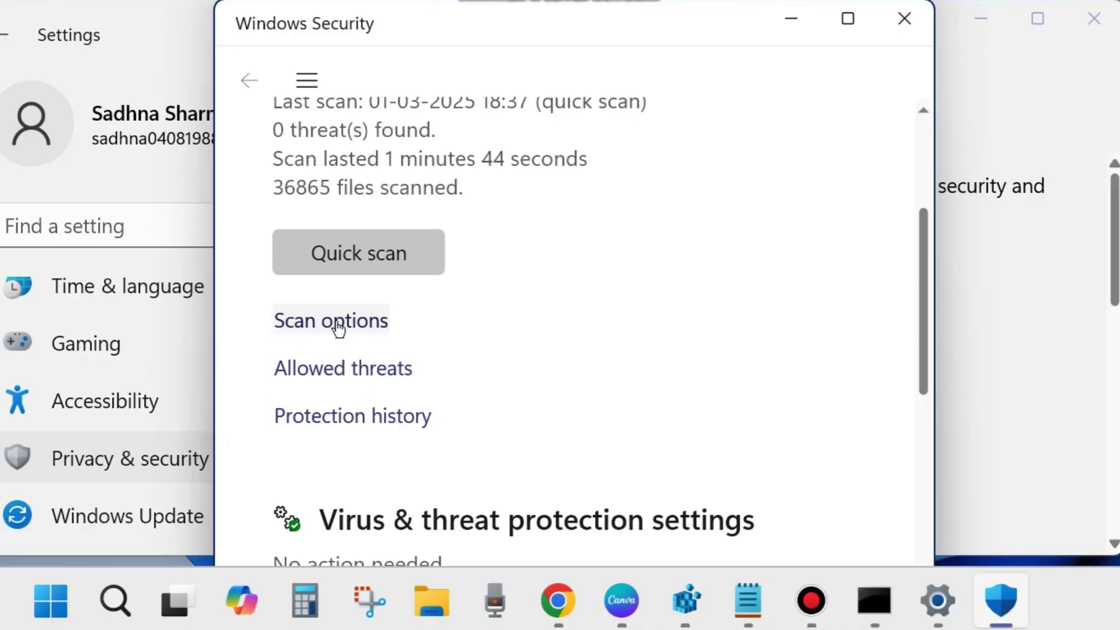
click(356, 328)
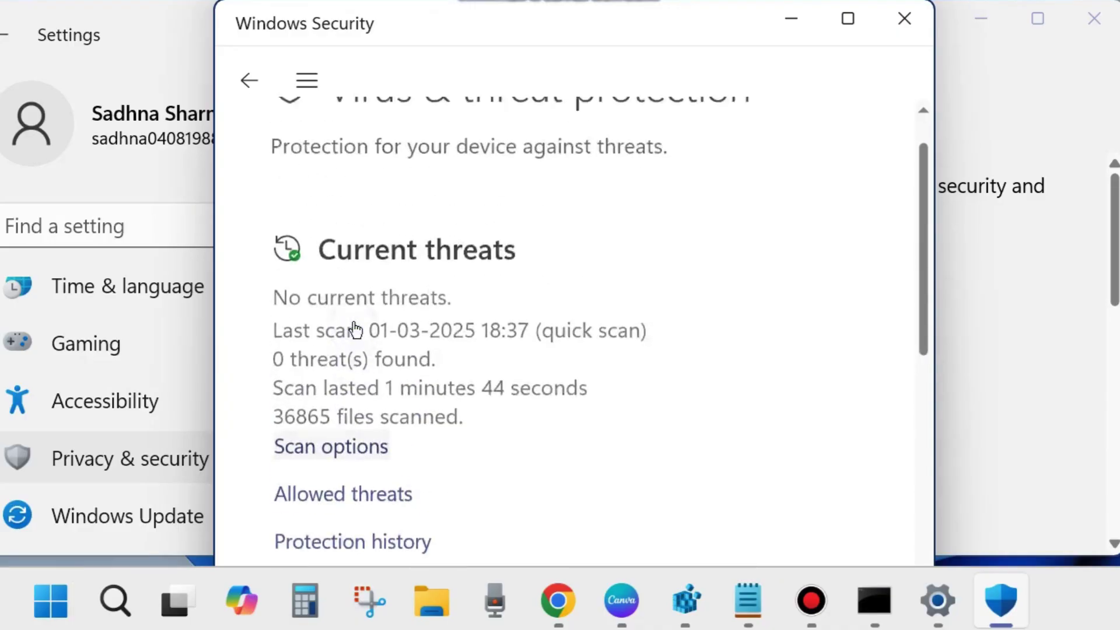
scroll(500, 345, down, 6)
scroll(500, 345, down, 3)
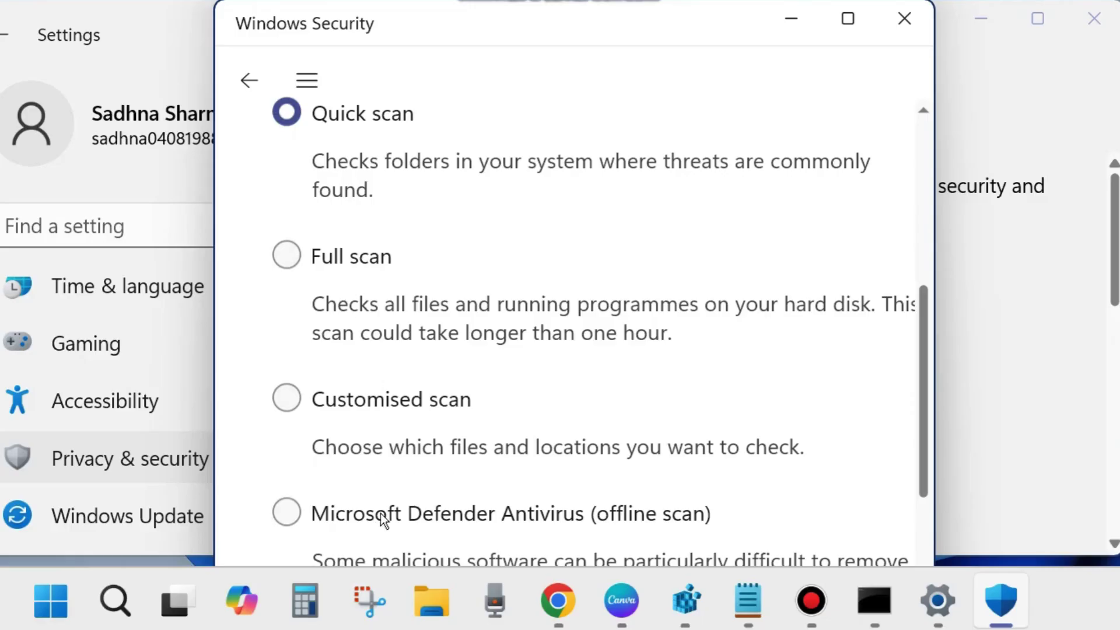
click(286, 255)
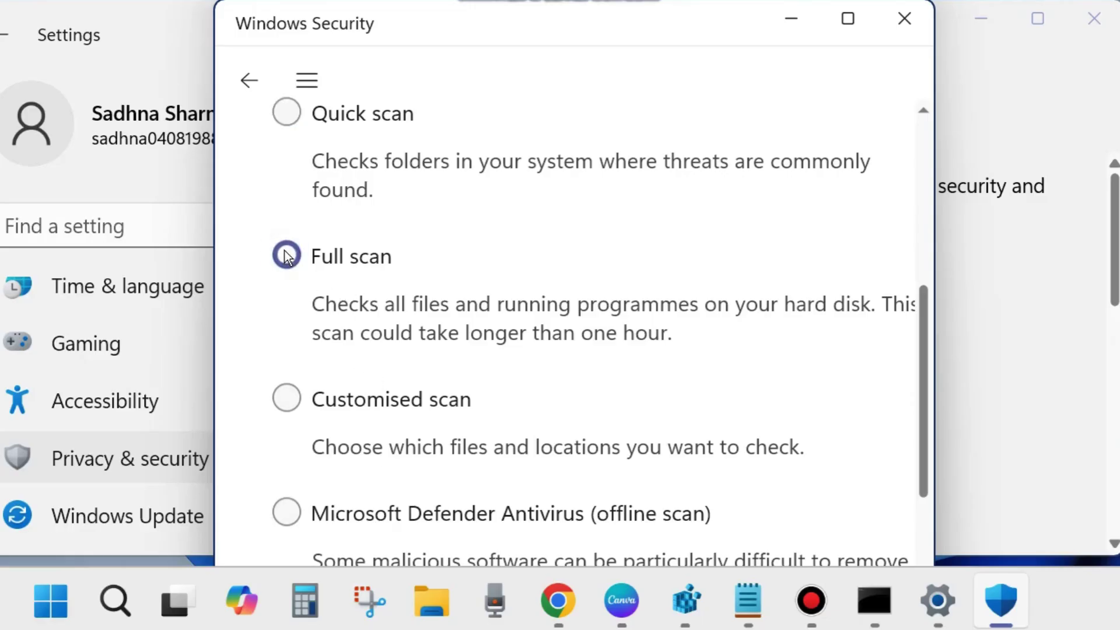
scroll(474, 270, down, 9)
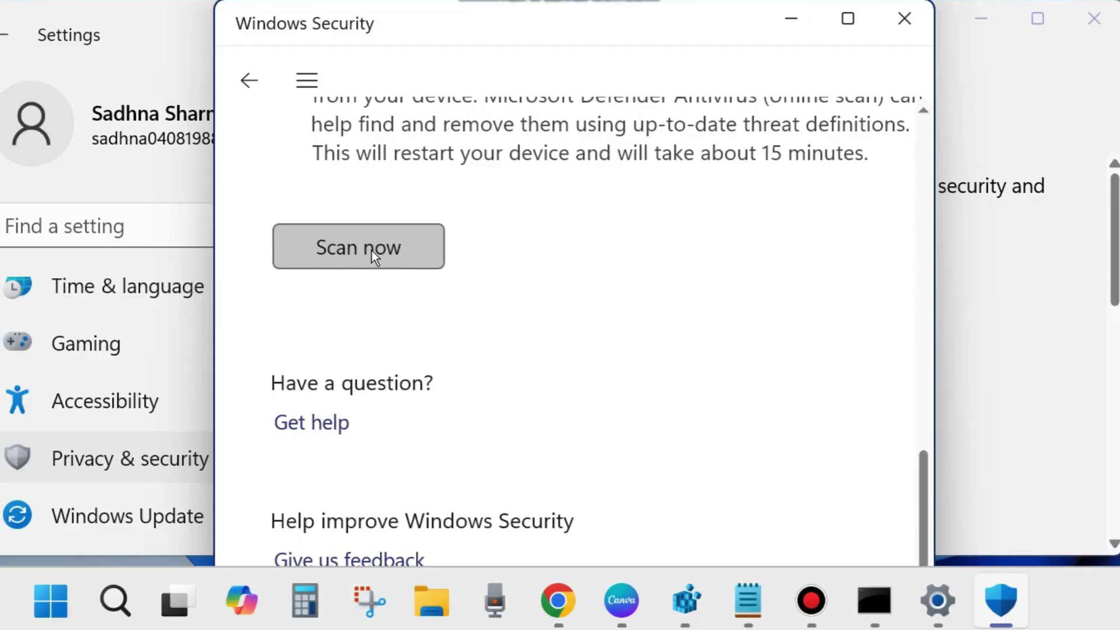
click(904, 21)
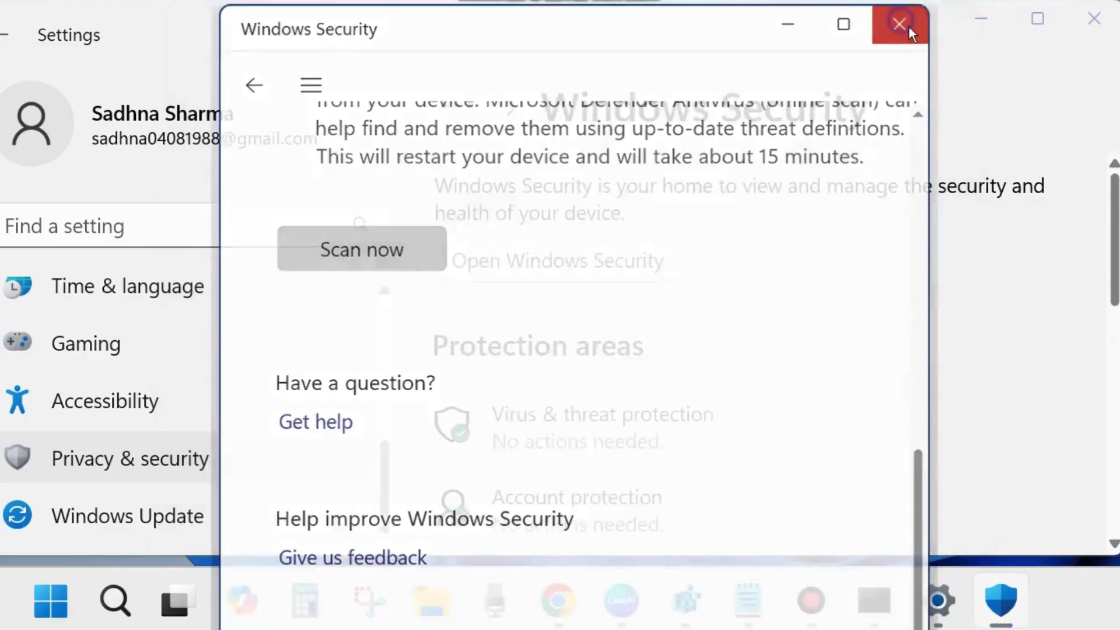
click(1094, 19)
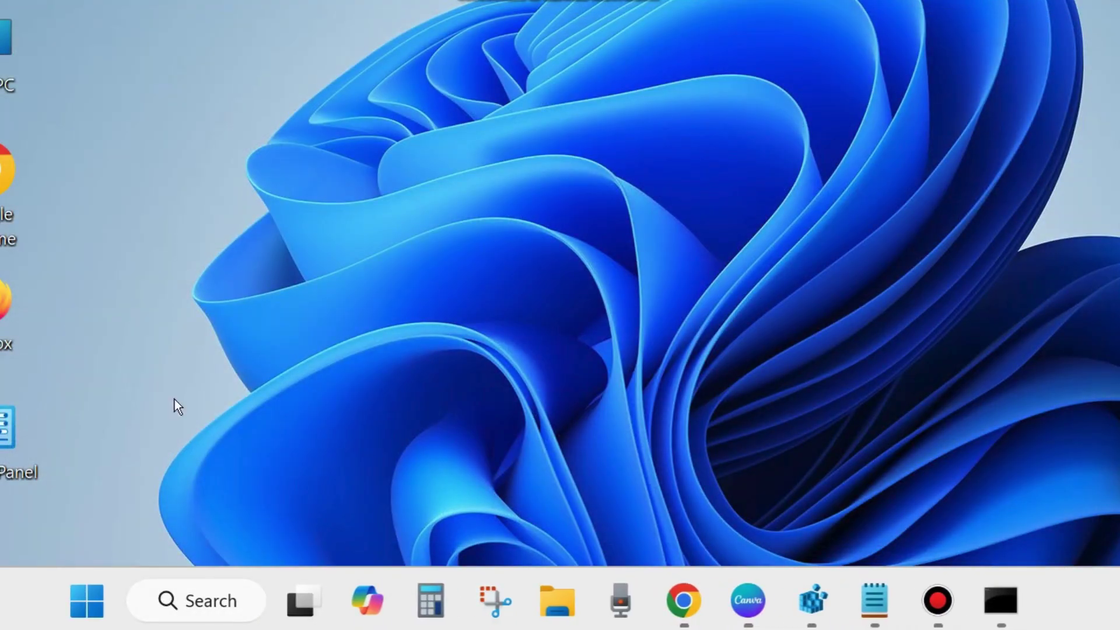
Step: Check the Windows Update page in Settings for pending updates and close the window
right_click(83, 601)
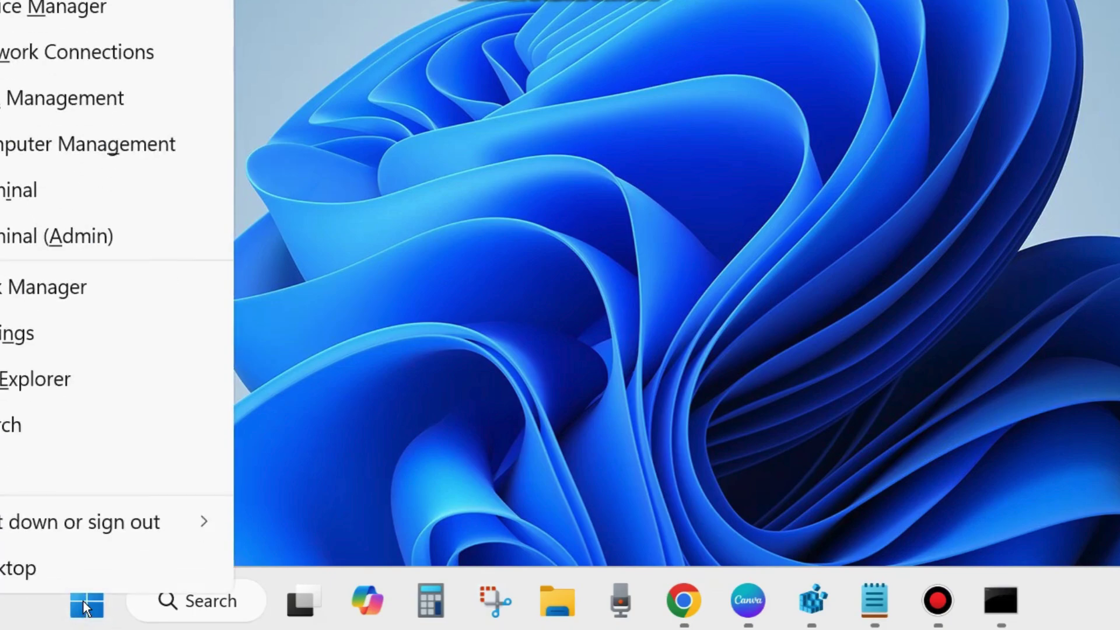
click(12, 334)
scroll(152, 401, down, 5)
scroll(151, 399, down, 2)
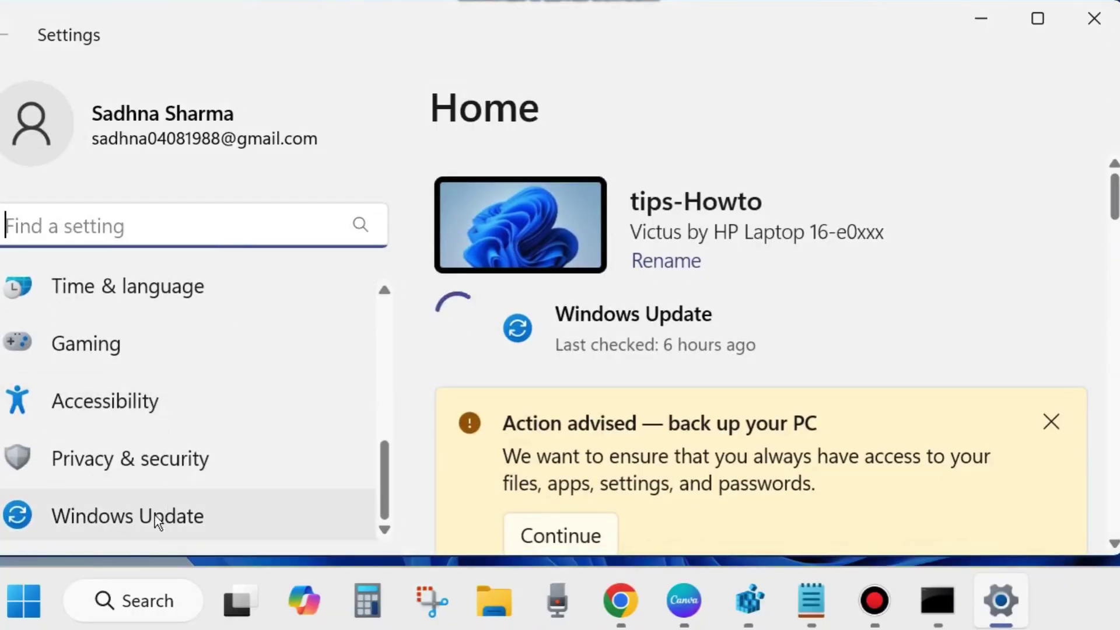
click(127, 524)
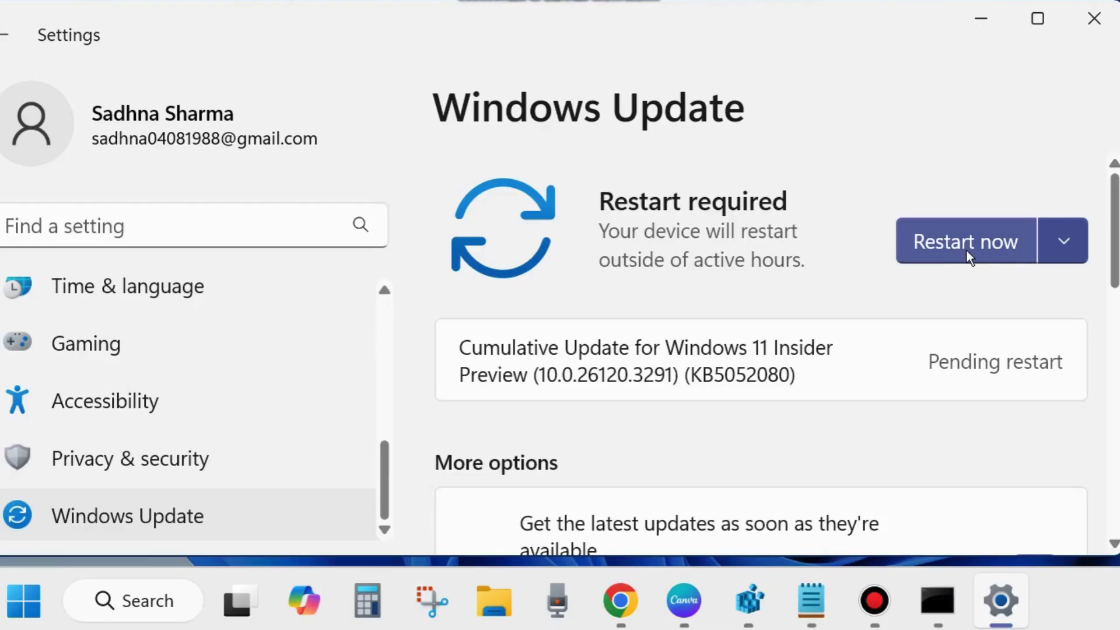
click(1095, 21)
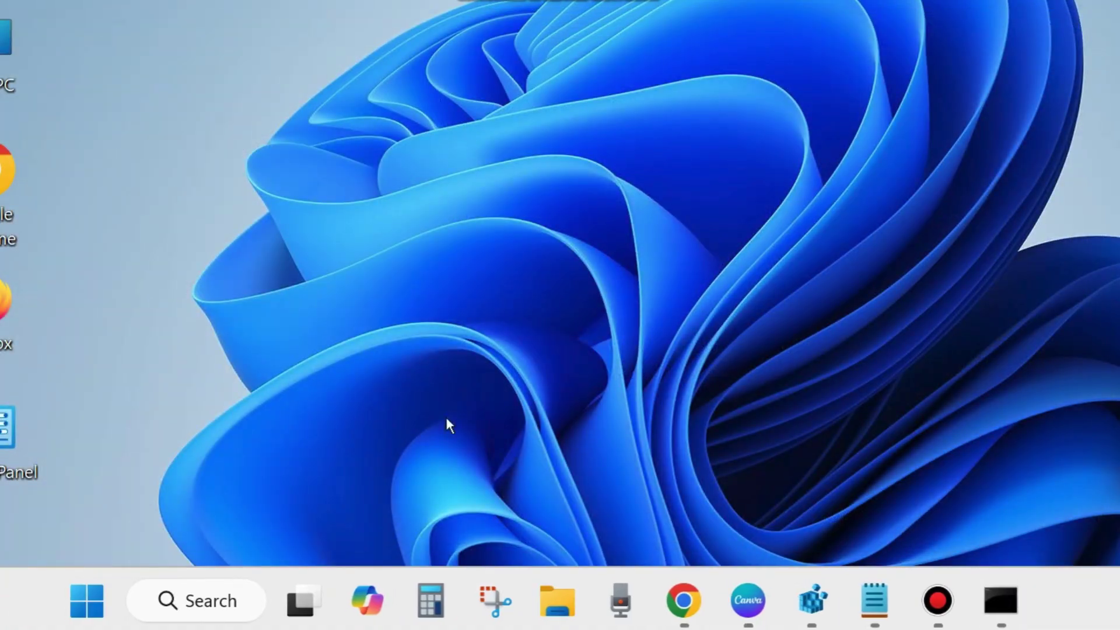
Step: Find Command Prompt by searching for cmd and run it as administrator
click(217, 601)
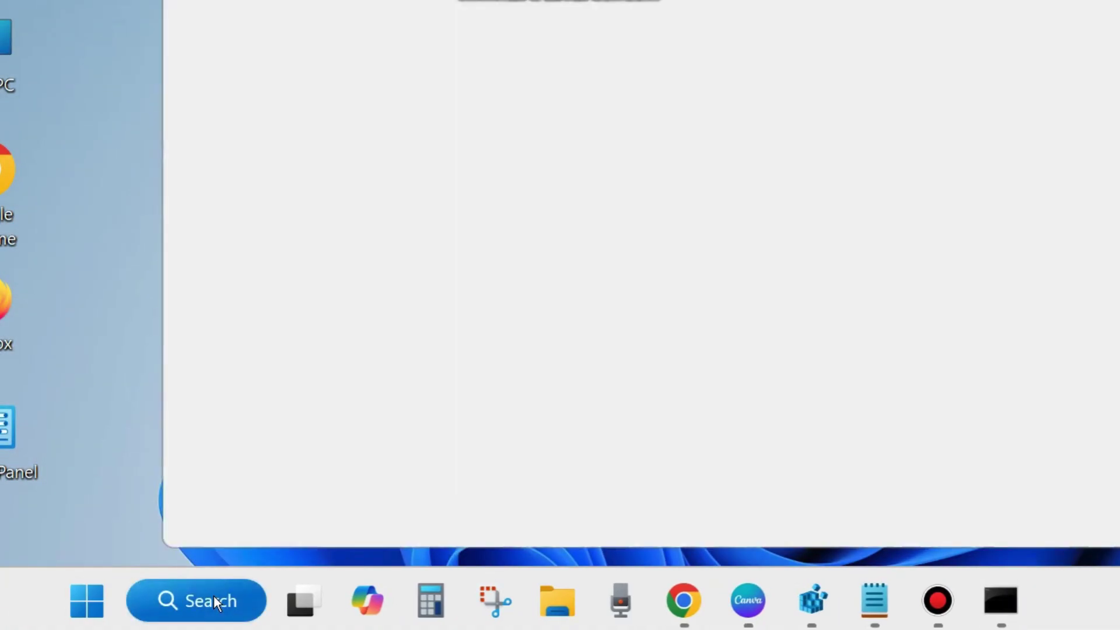
text(cmd)
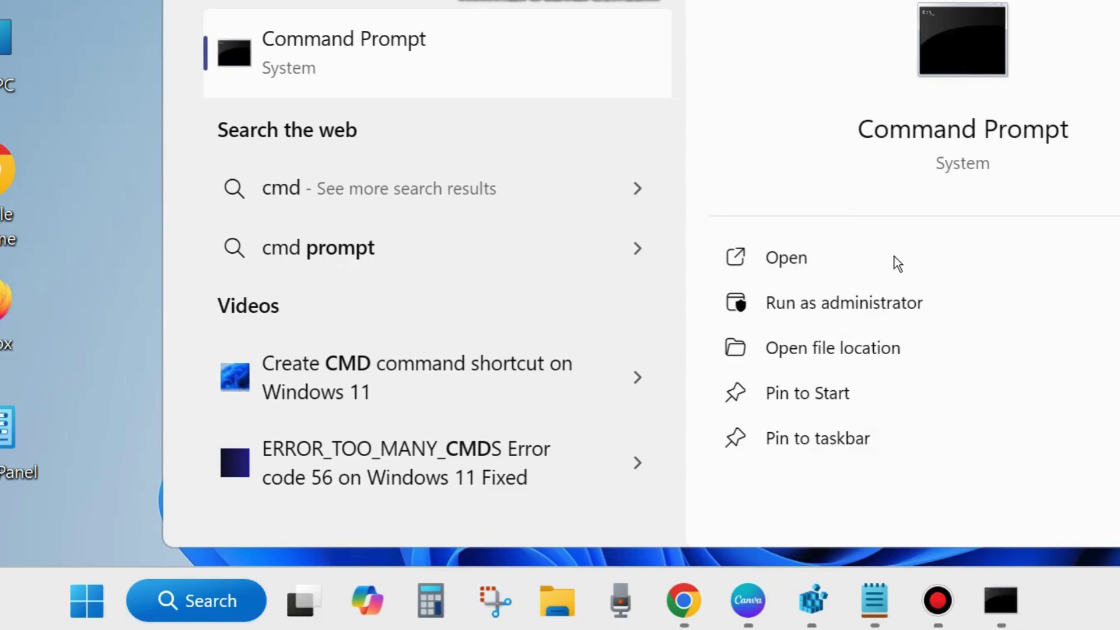
click(895, 309)
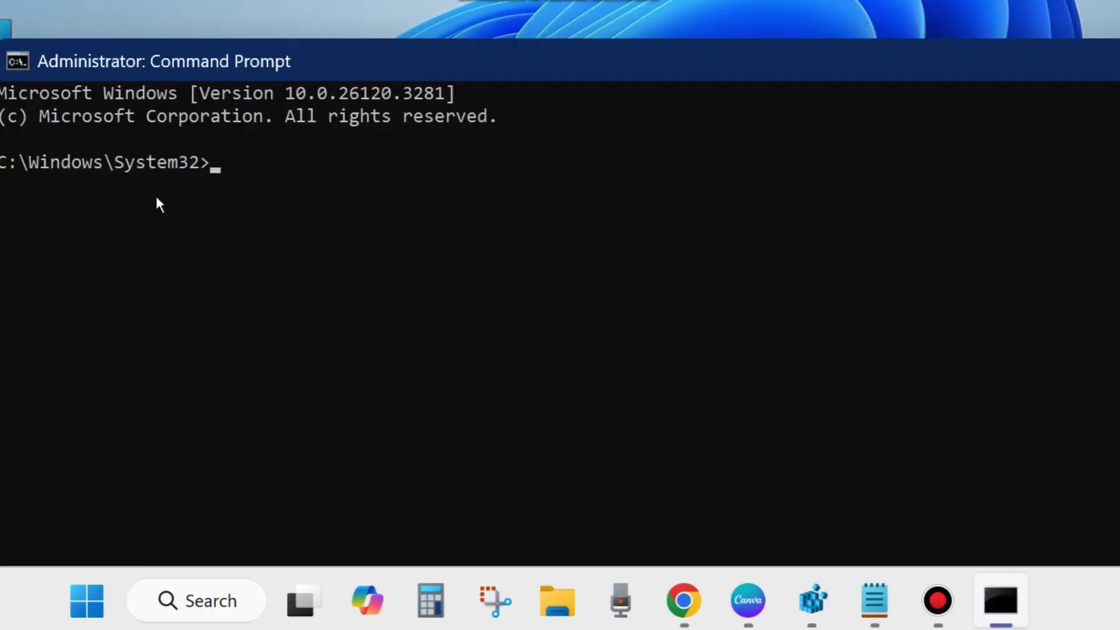
Step: Review the DISM scanhealth, checkhealth and restorehealth commands in the Notepad file new microsoft components.txt, and minimize Notepad
click(875, 606)
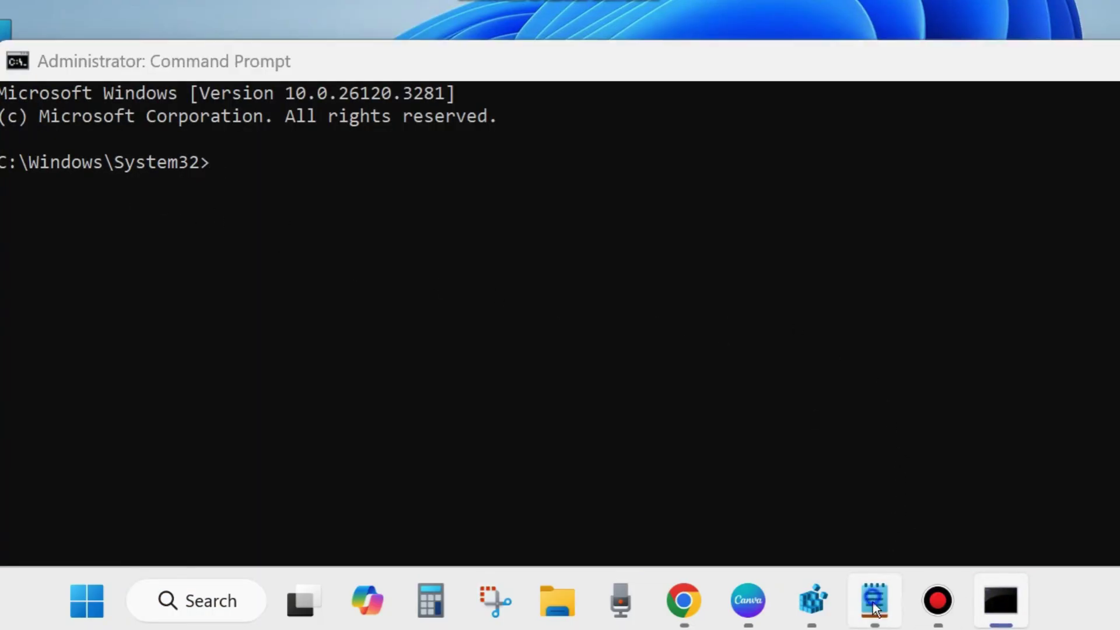
drag(950, 27, 954, 205)
click(86, 359)
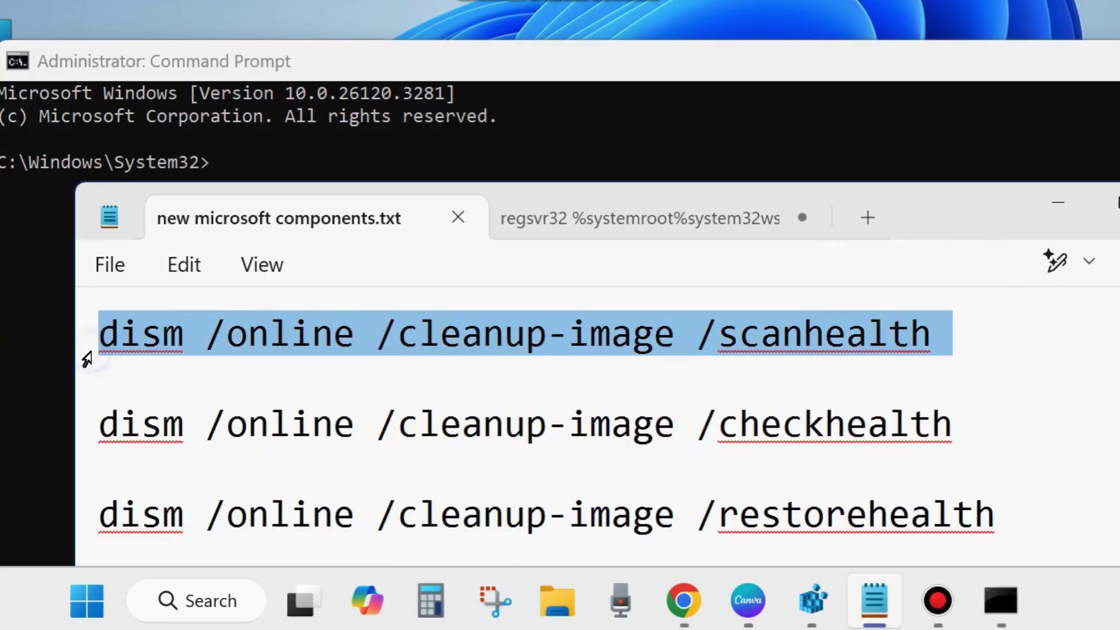
click(80, 437)
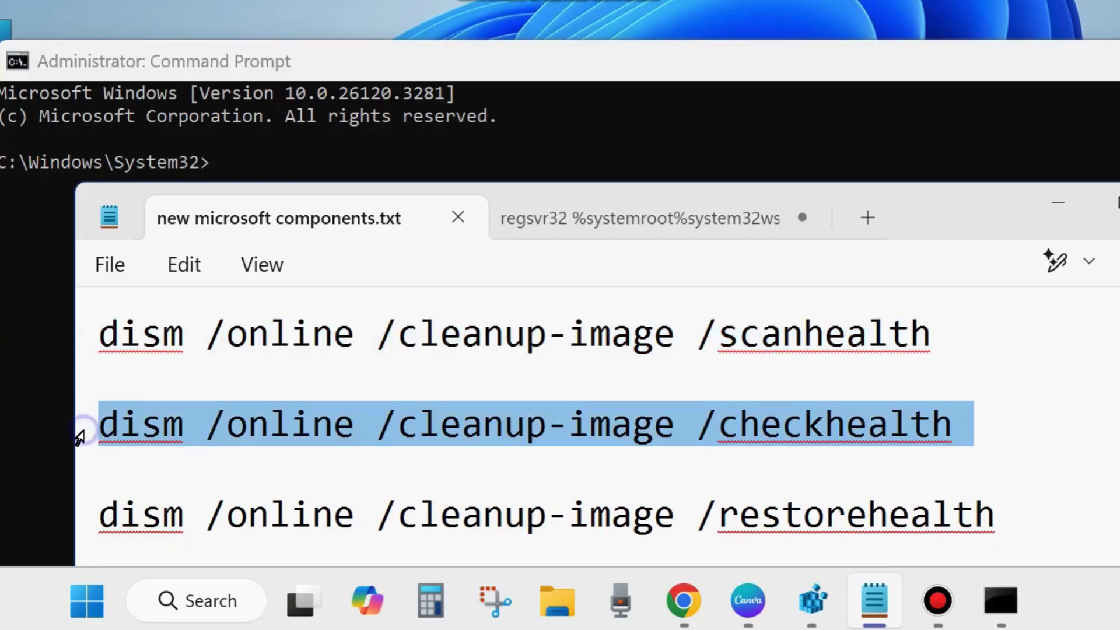
click(77, 511)
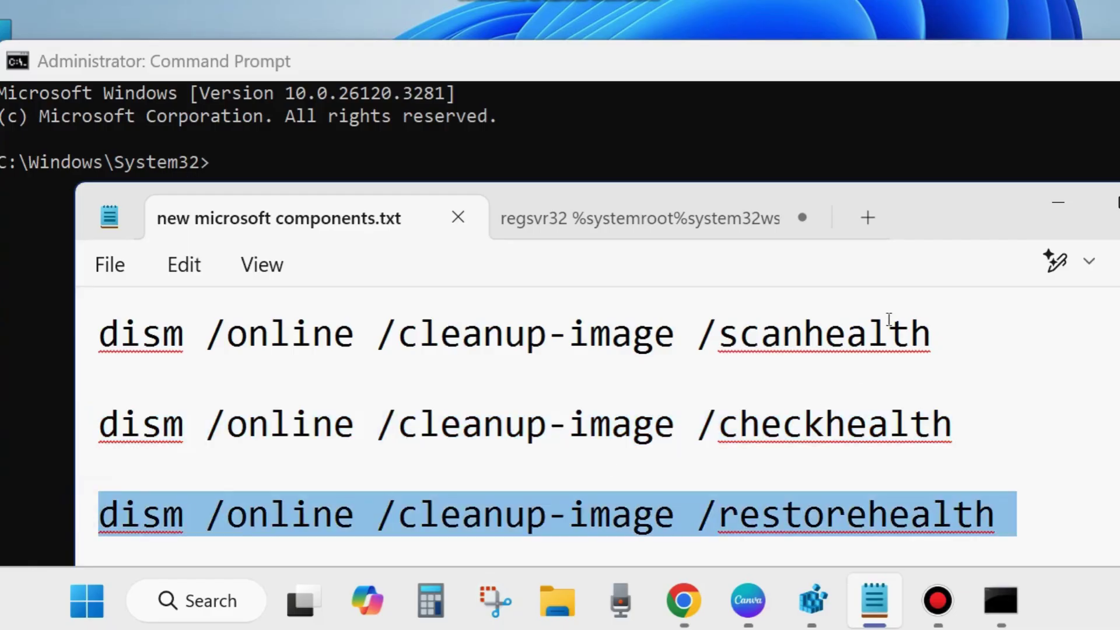
drag(946, 219, 963, 248)
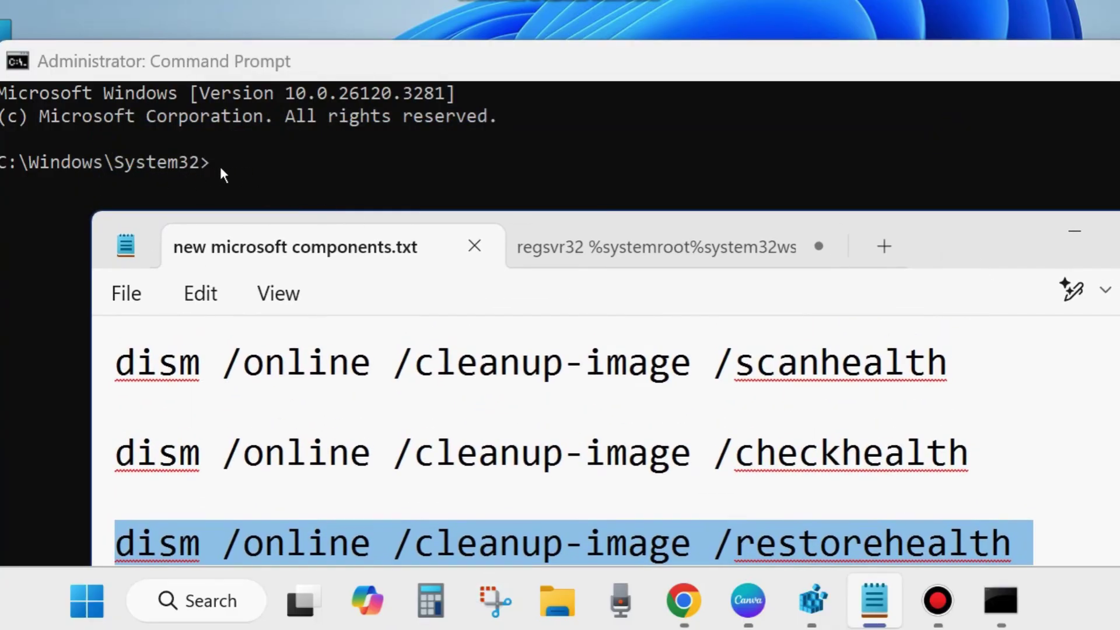
click(1079, 236)
Step: Enter the command sfc /scannow at the elevated prompt and dismiss the Command Prompt window
text(sfc)
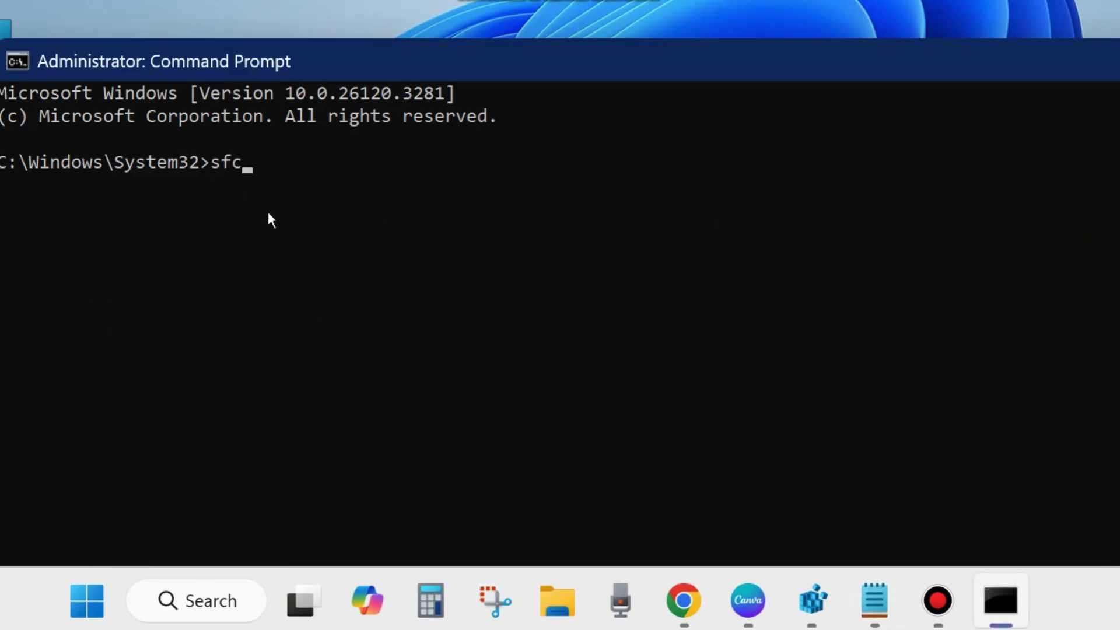
text( /scannow)
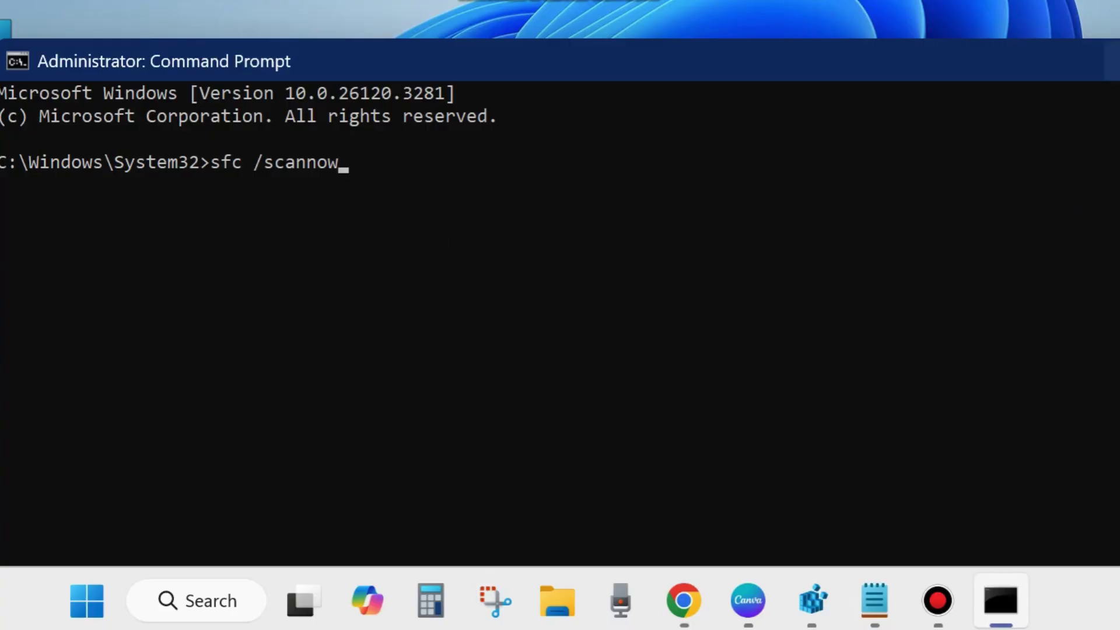
click(1117, 61)
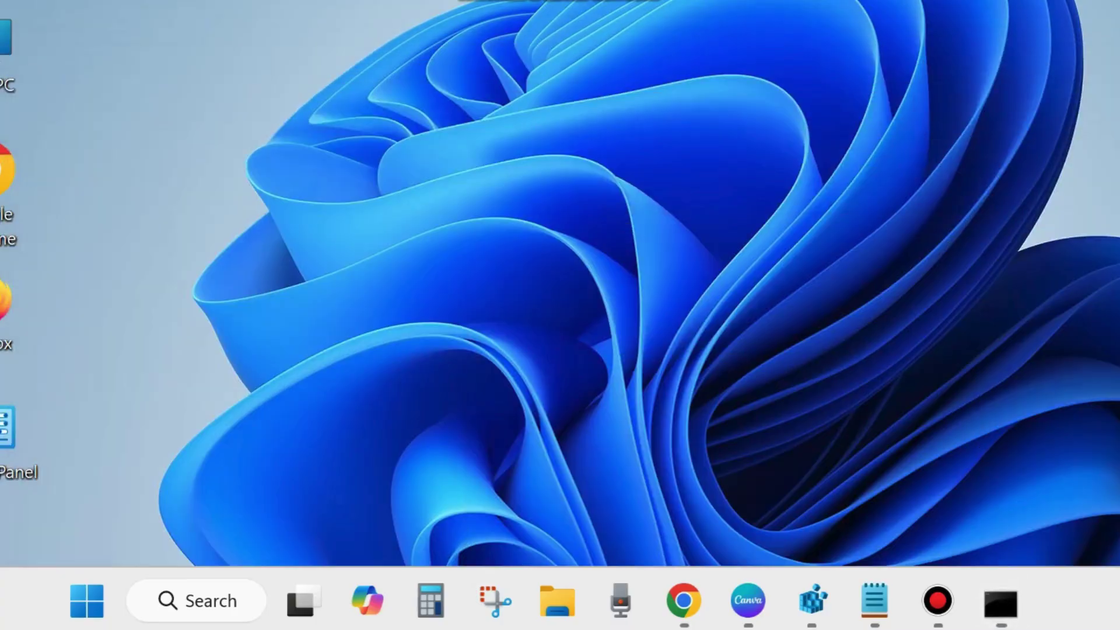
right_click(108, 601)
mouse_move(147, 512)
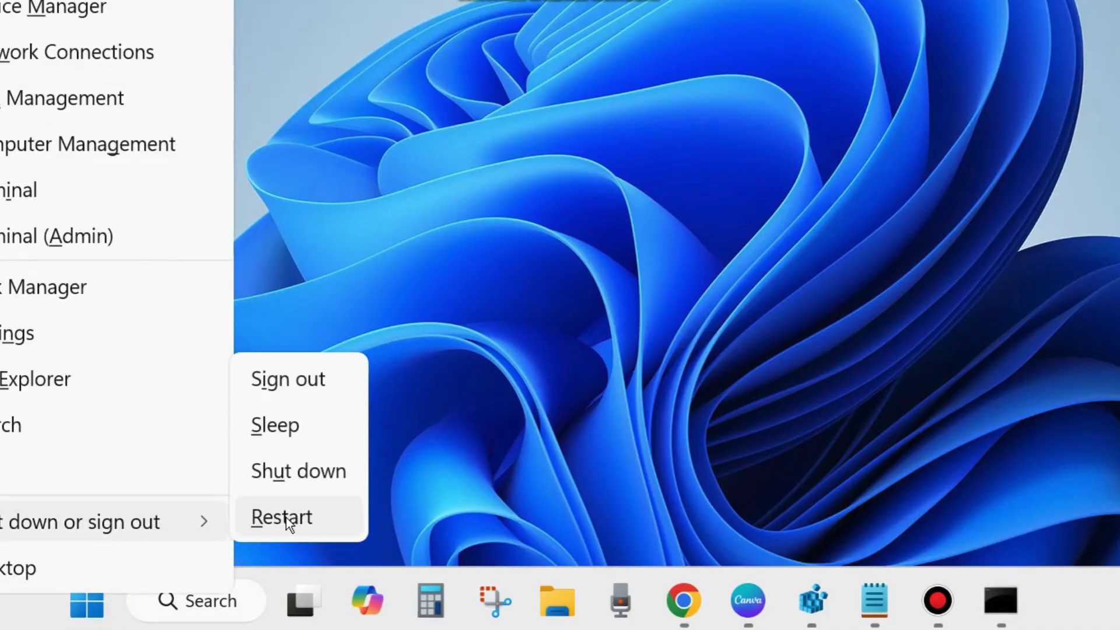
click(700, 331)
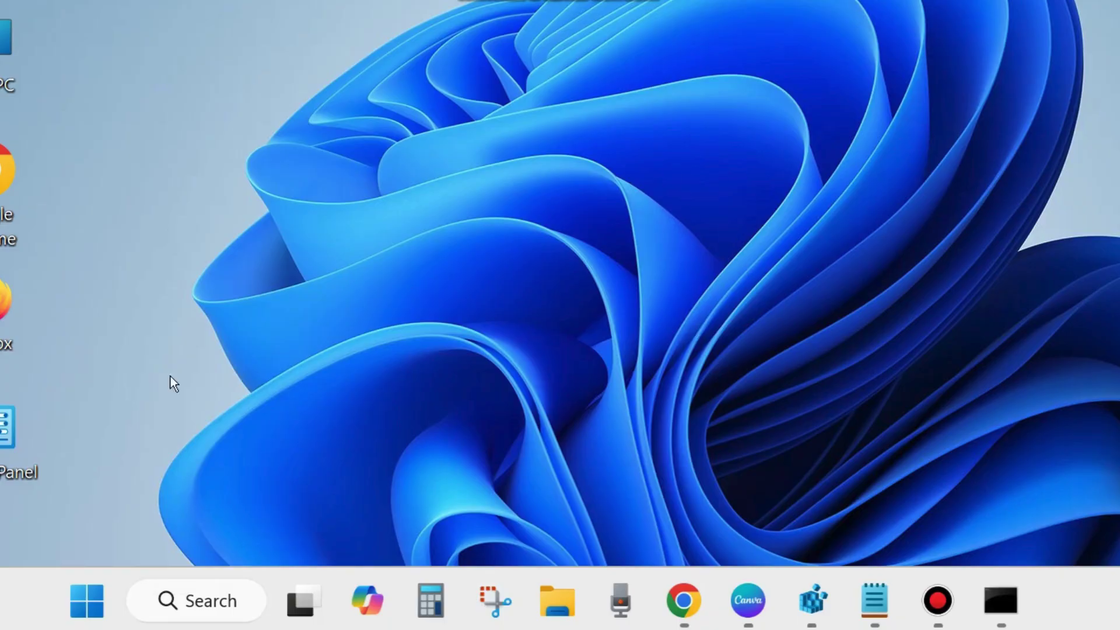
Step: Launch System Configuration by running msconfig from the Run dialog
right_click(85, 597)
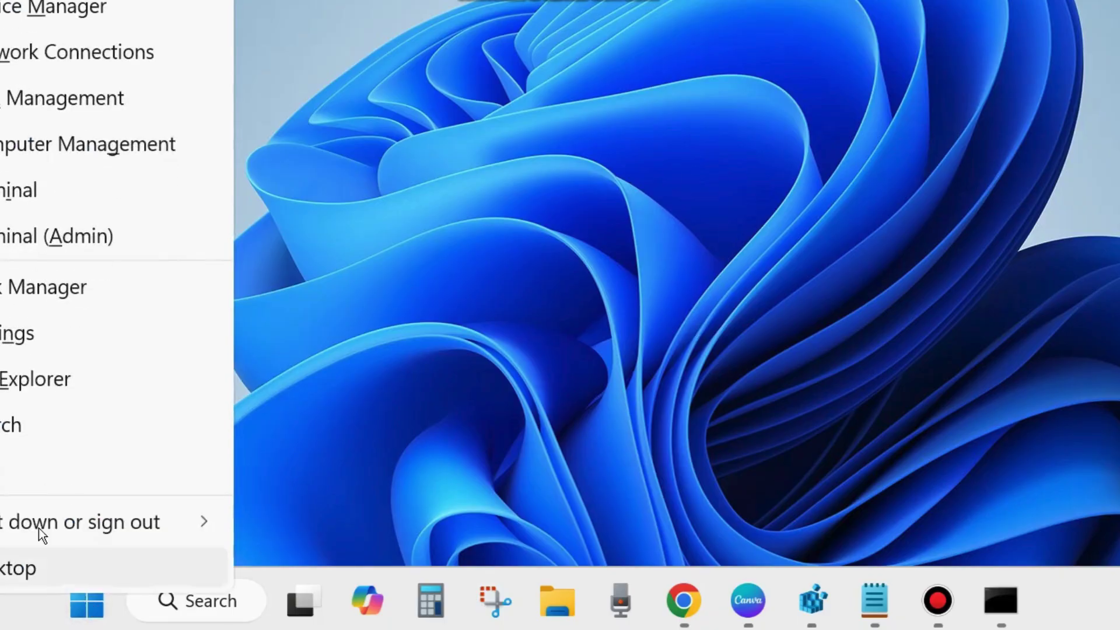
click(3, 473)
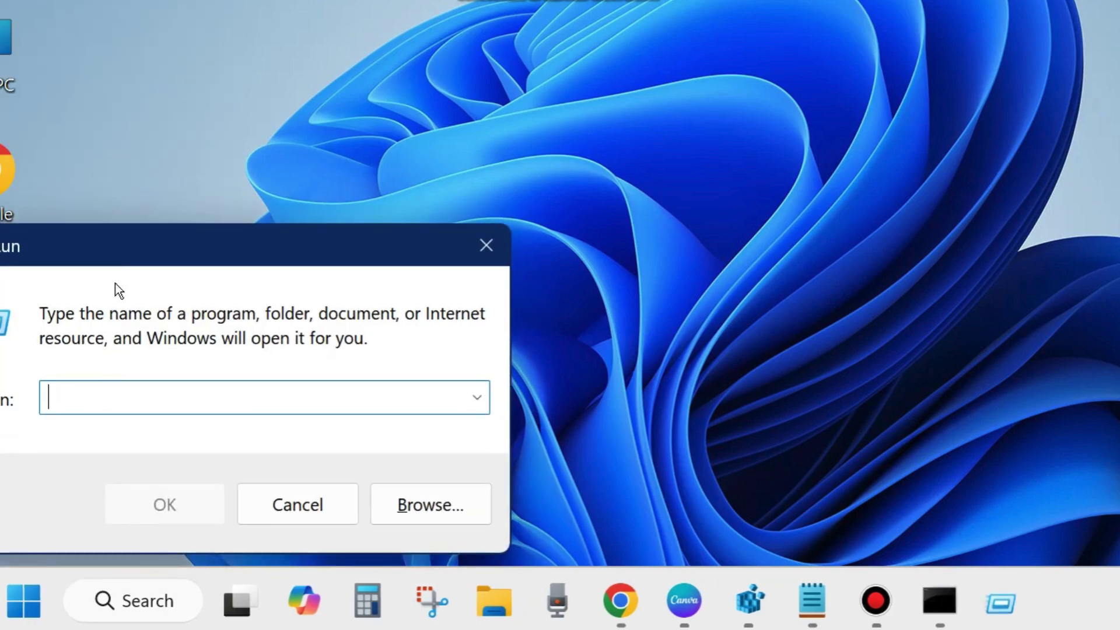
drag(123, 248, 433, 106)
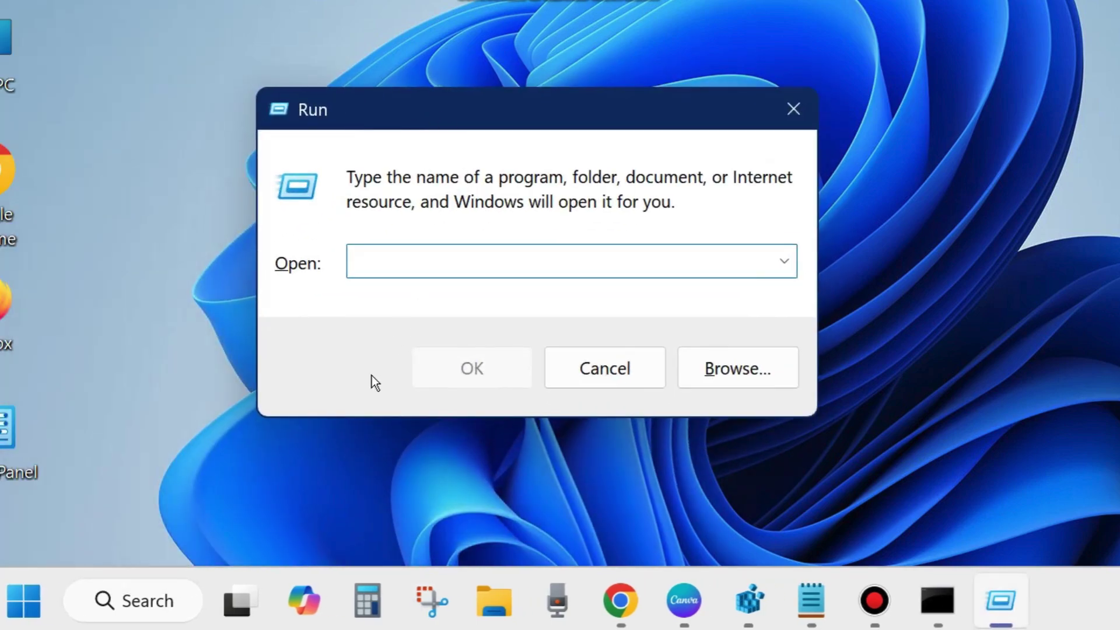
text(msconf)
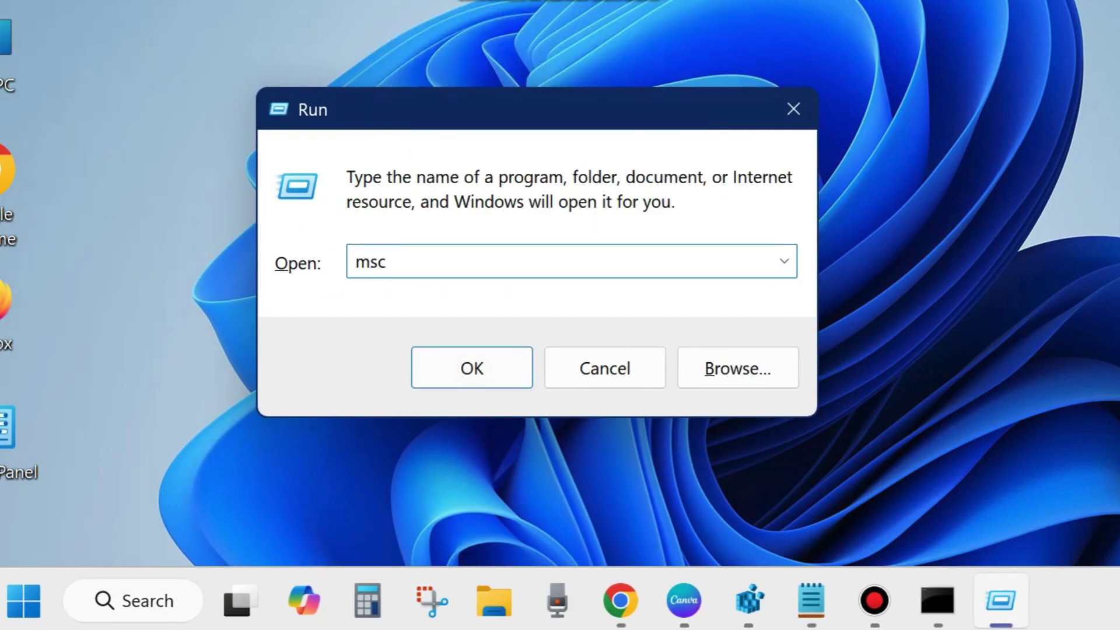
text(ig)
click(471, 369)
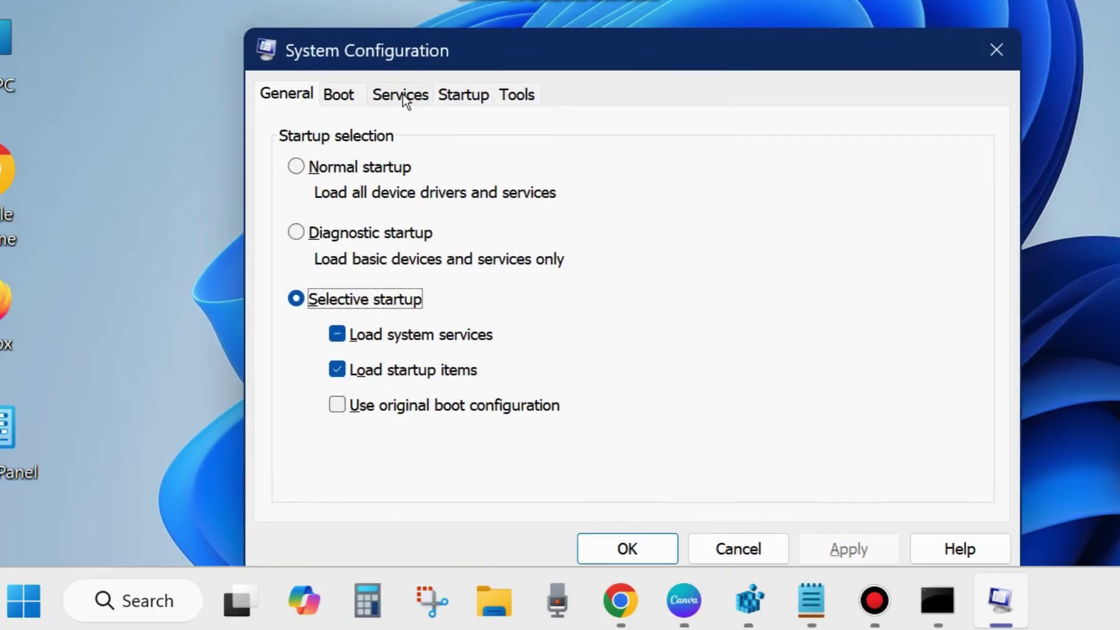
Step: Hide all Microsoft services in the System Configuration services list and open the startup items in Task Manager
click(403, 96)
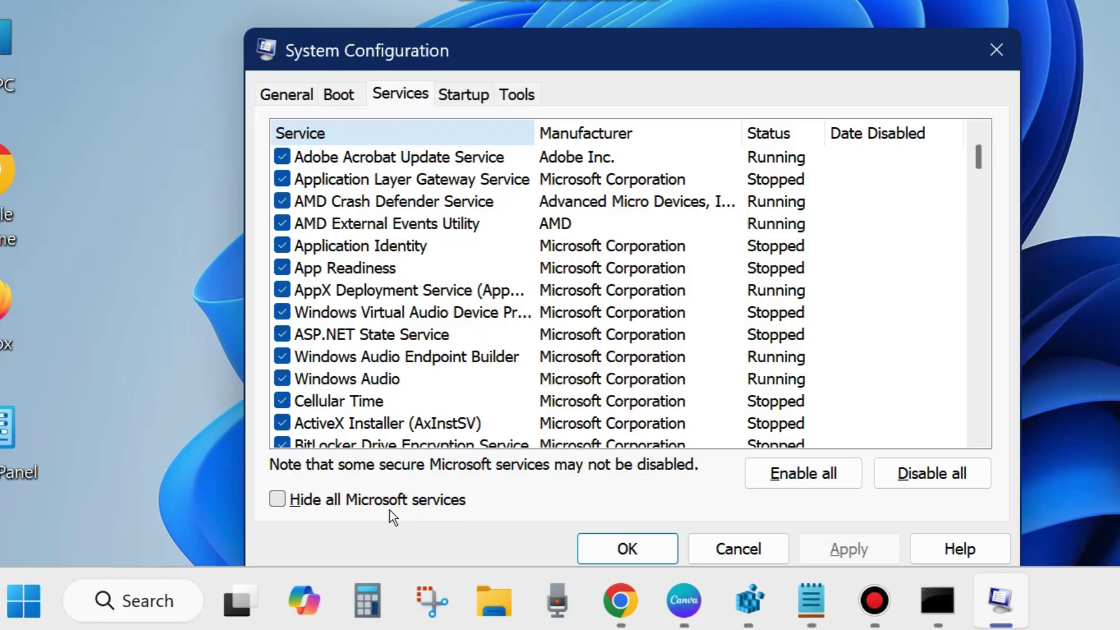
click(278, 500)
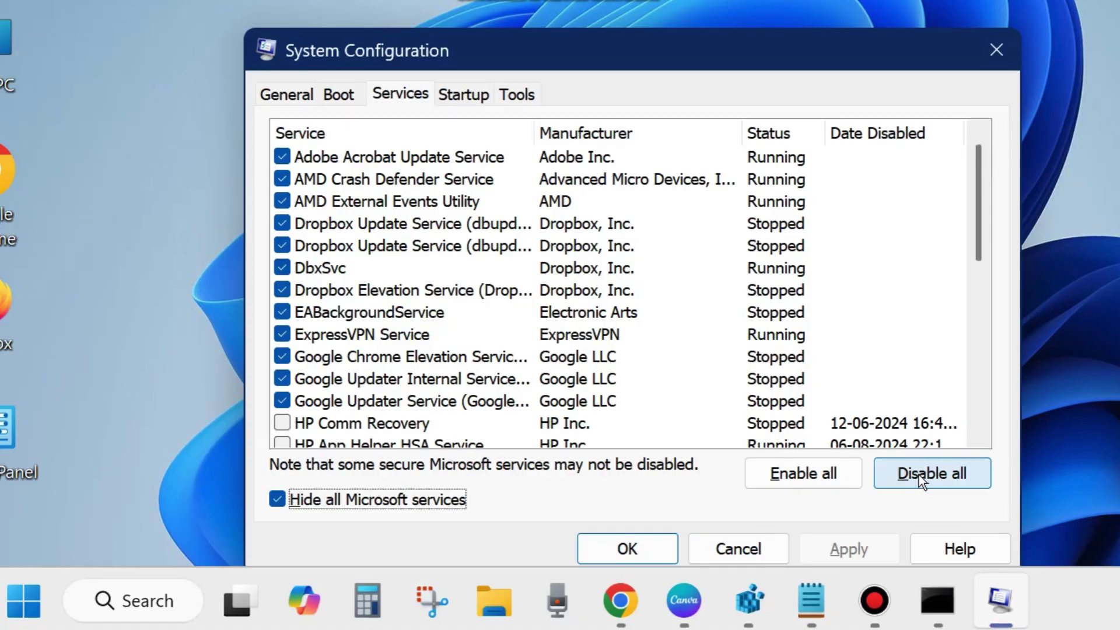
click(463, 93)
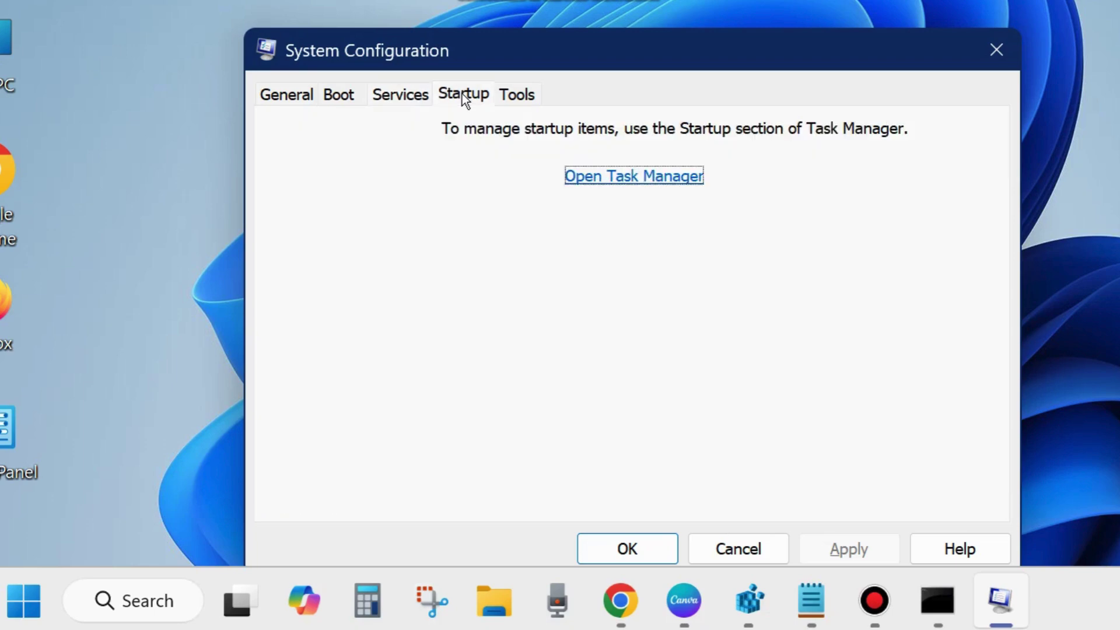
click(635, 180)
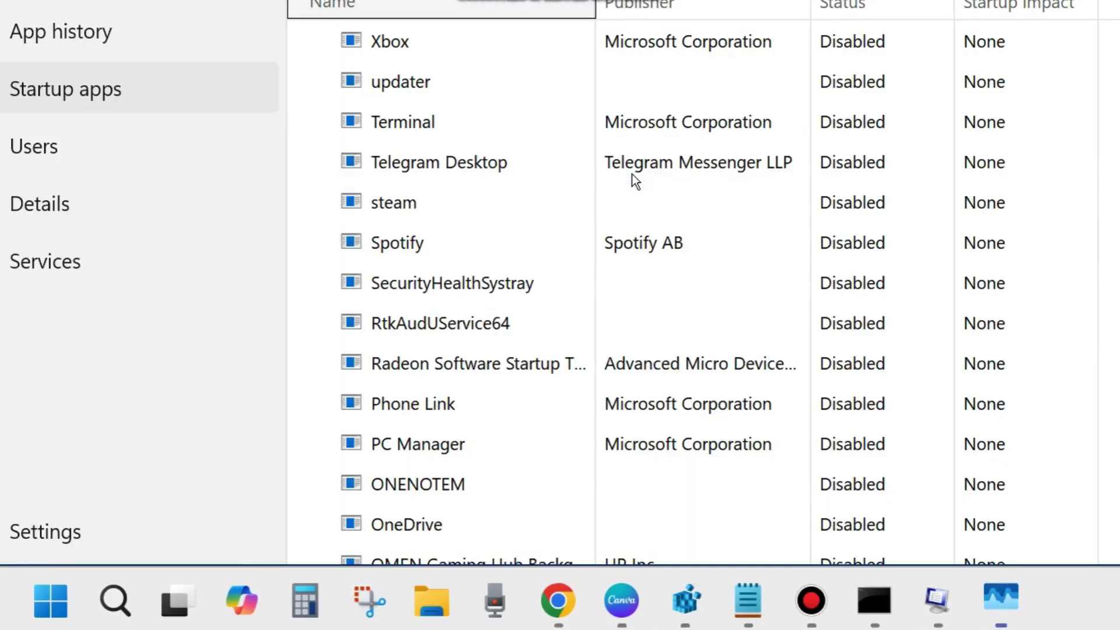
Step: Review the status of the startup apps in Task Manager and view the actions available for Canva without applying any
drag(918, 0, 951, 39)
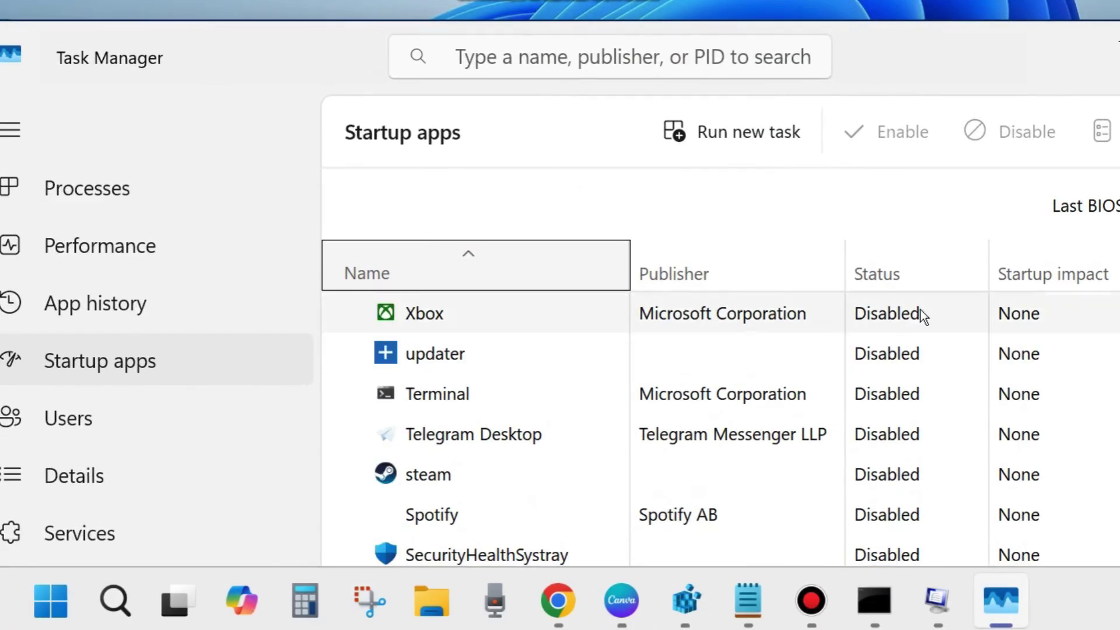
scroll(895, 499, down, 1)
scroll(895, 498, down, 8)
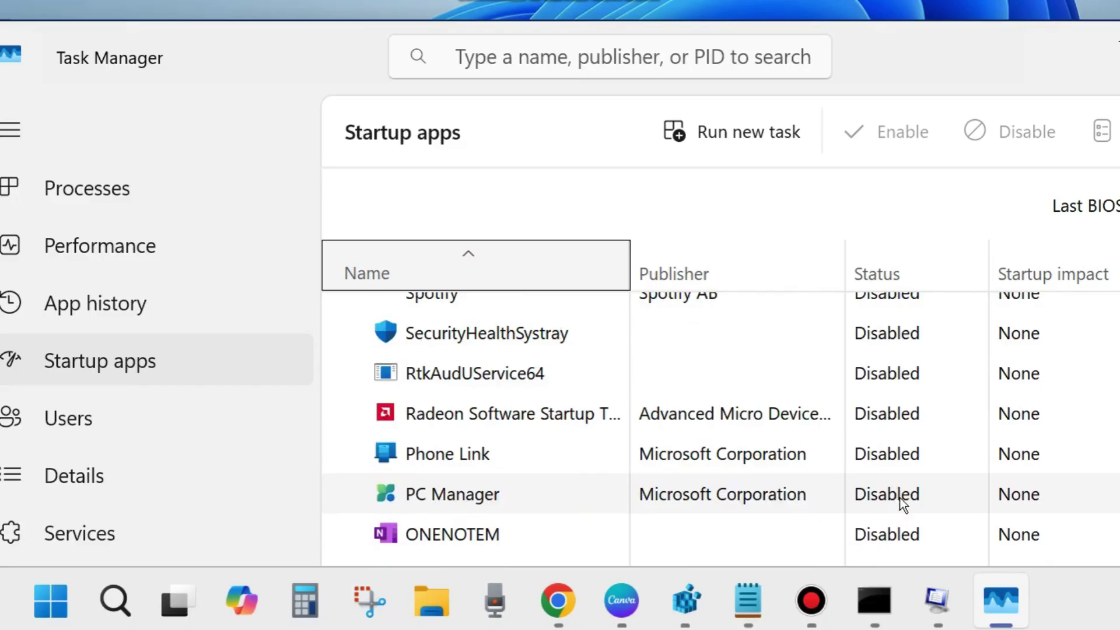
scroll(902, 499, down, 4)
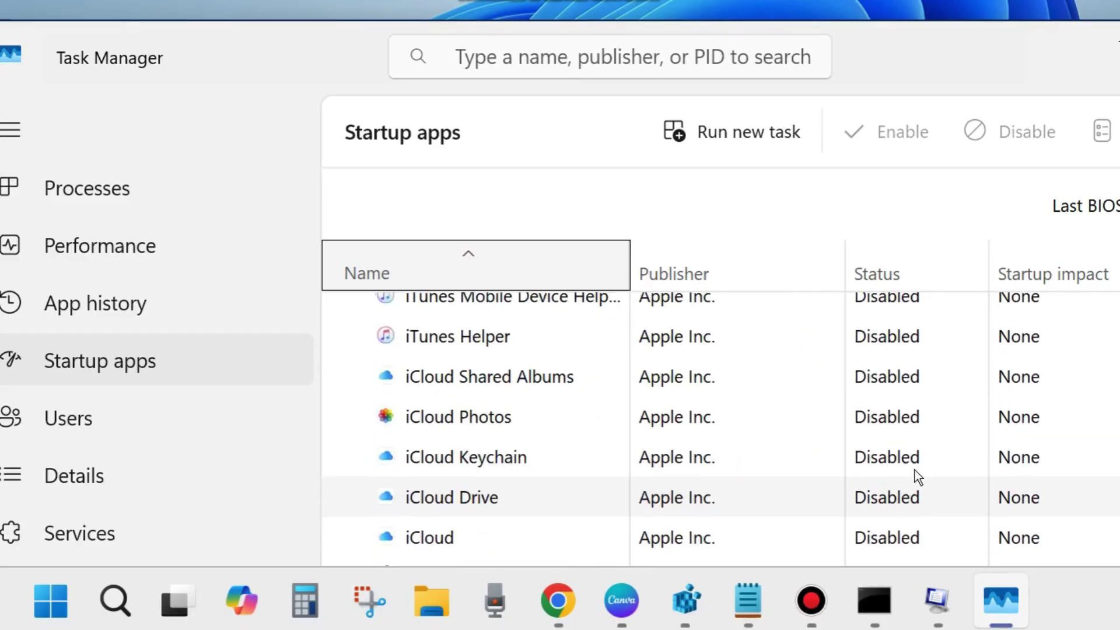
drag(873, 61, 713, 0)
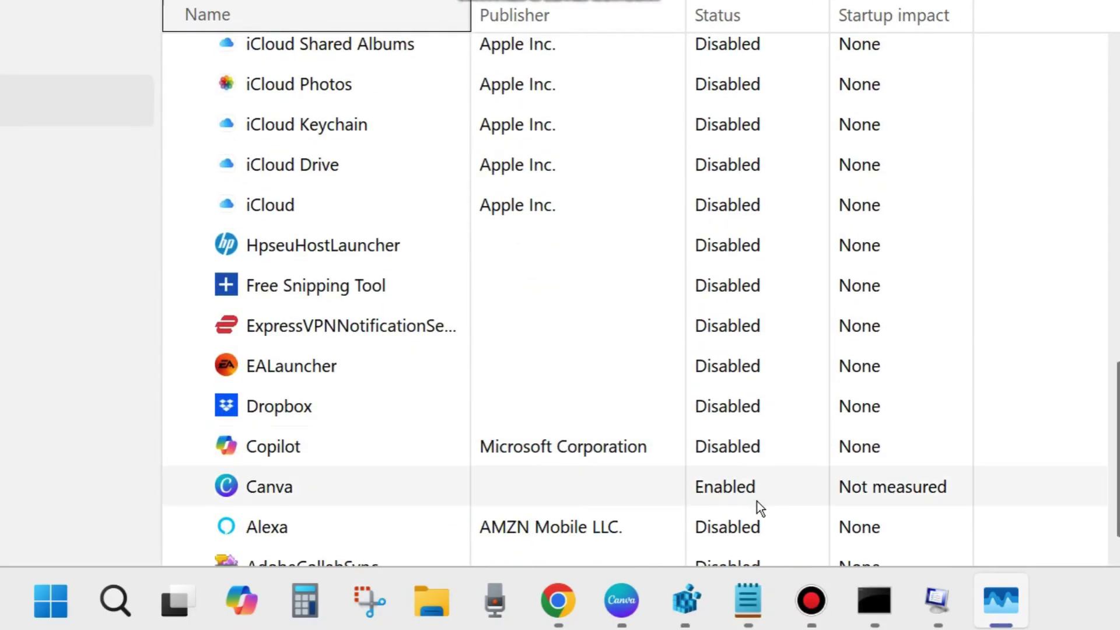
right_click(715, 489)
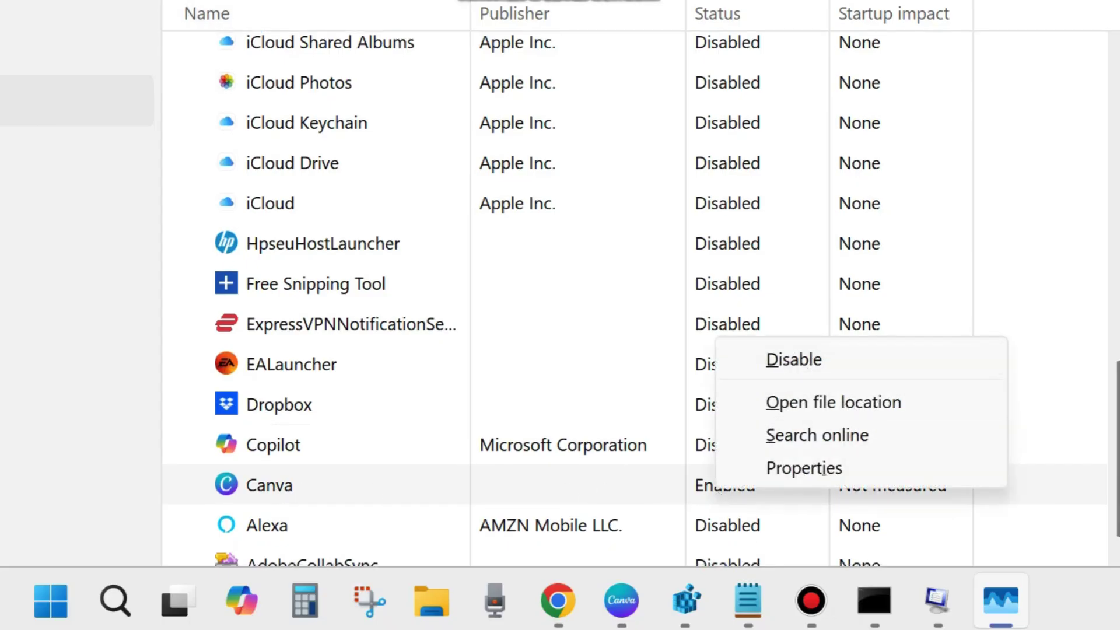
click(630, 291)
Step: Look over the remaining startup apps, close Task Manager and confirm the System Configuration dialog
scroll(631, 303, down, 1)
scroll(653, 422, up, 6)
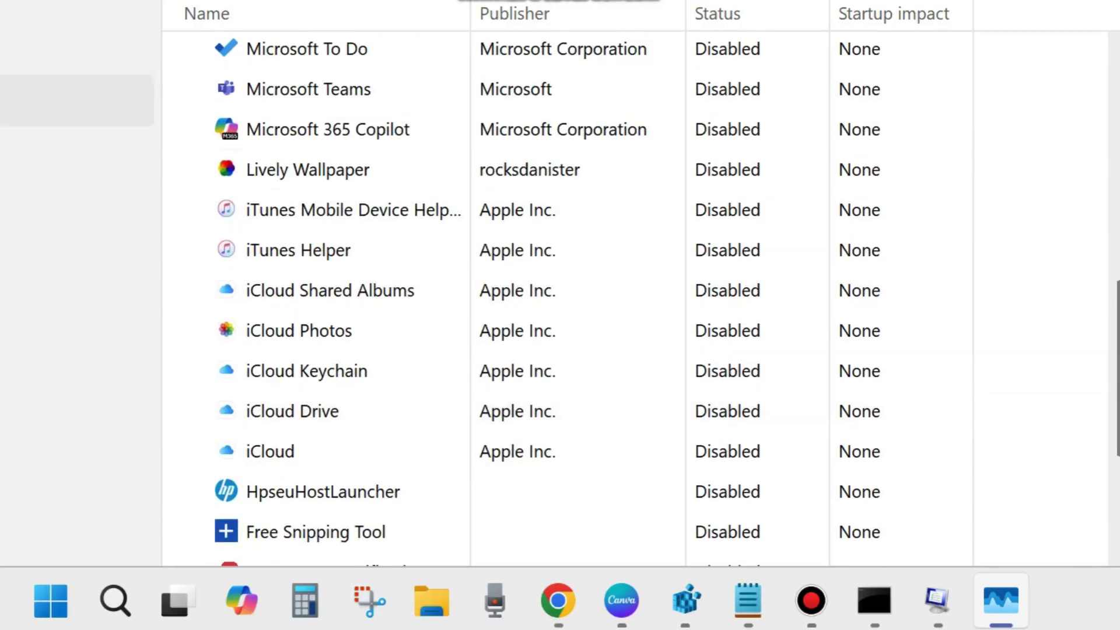
click(1115, 3)
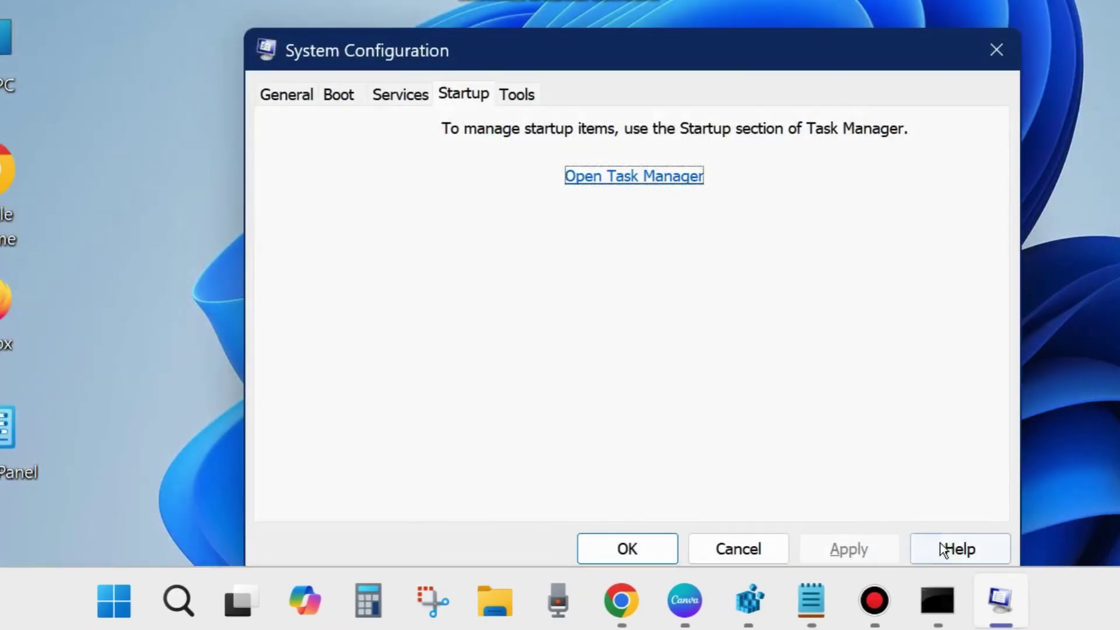
click(627, 550)
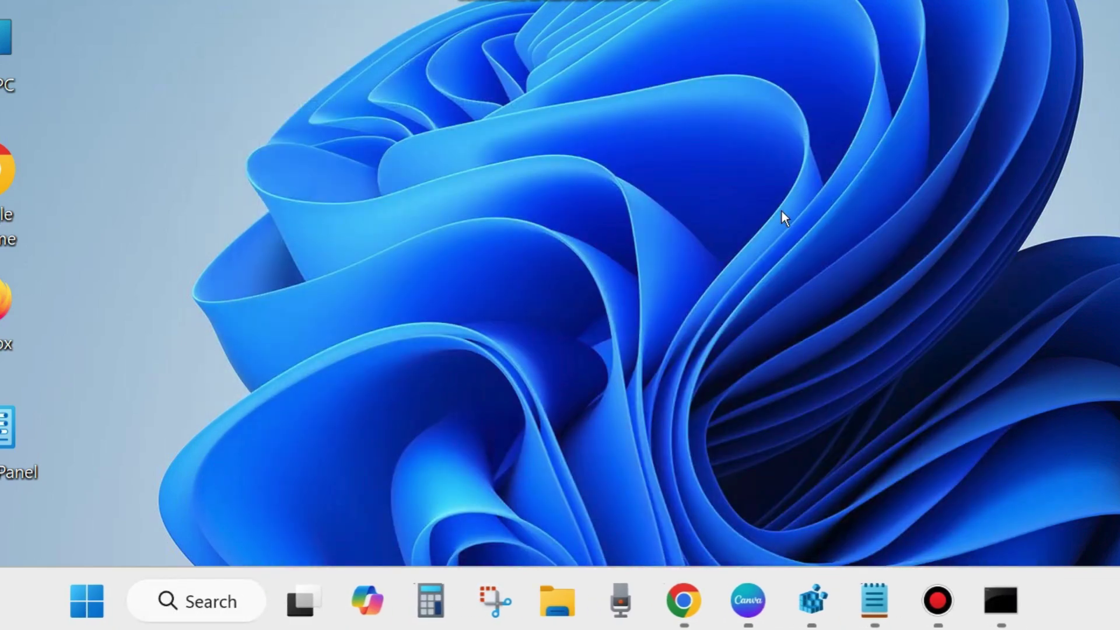
Step: Launch System Restore by running rstrui from the Run dialog
right_click(80, 605)
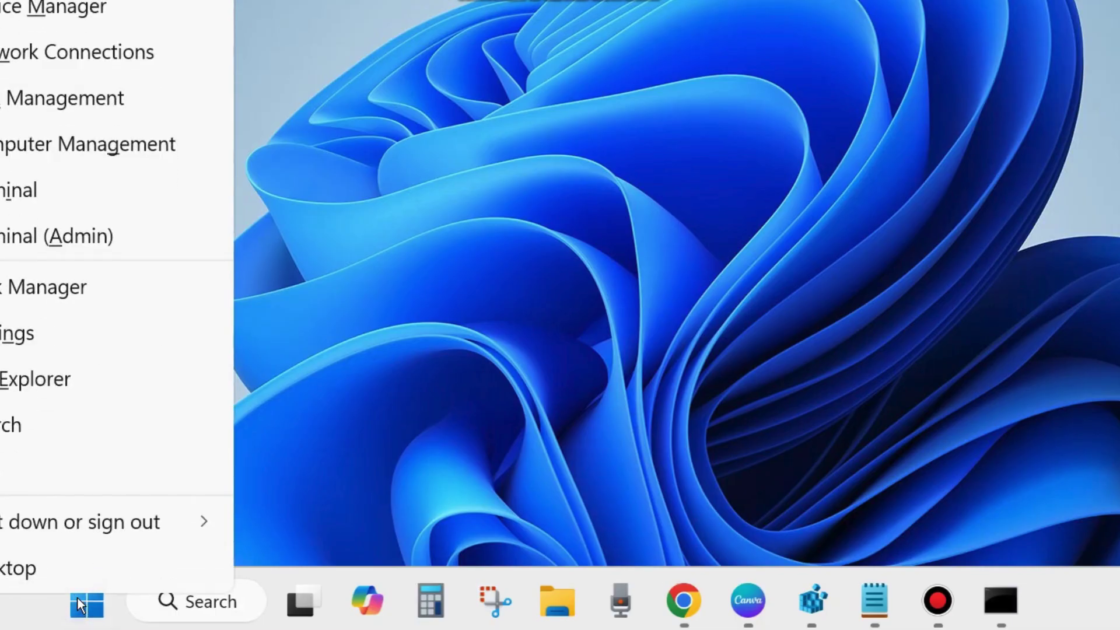
click(6, 479)
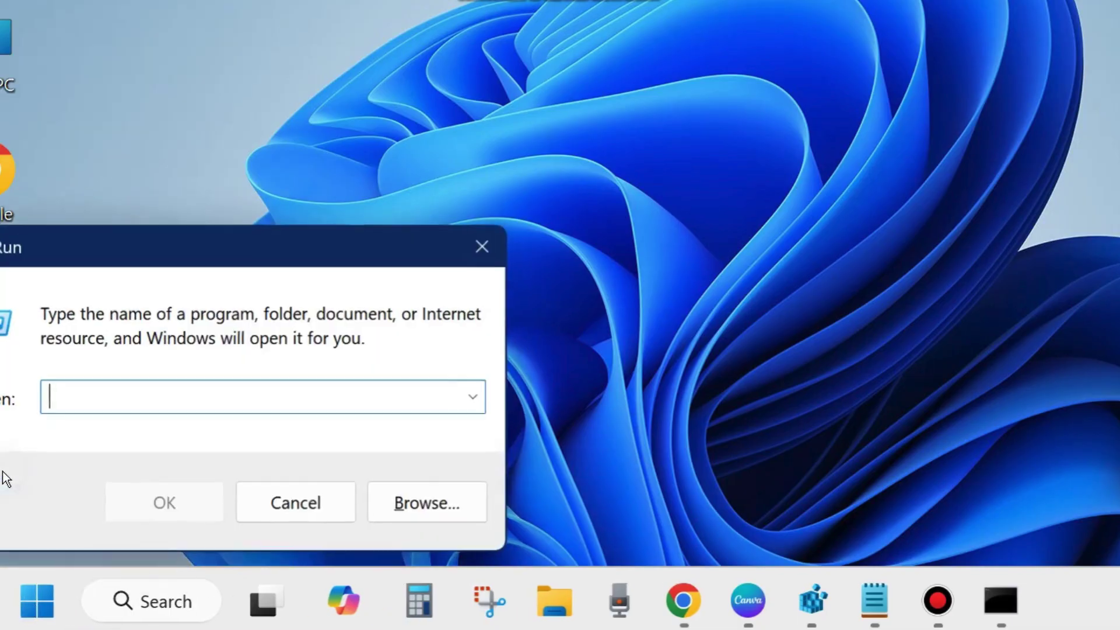
drag(138, 246, 442, 125)
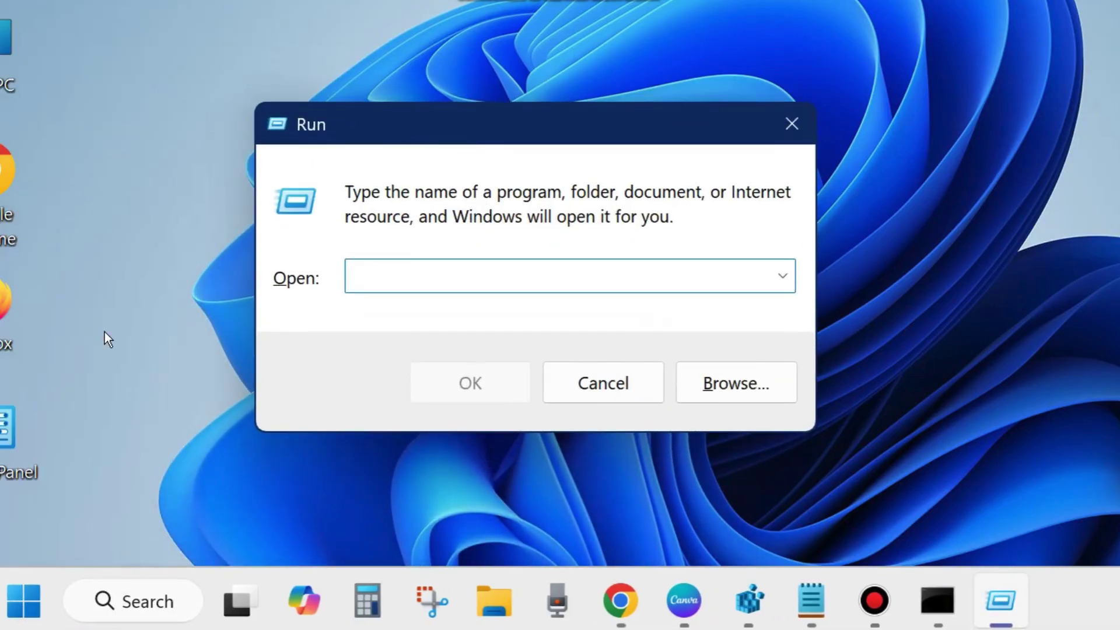
text(rstrui)
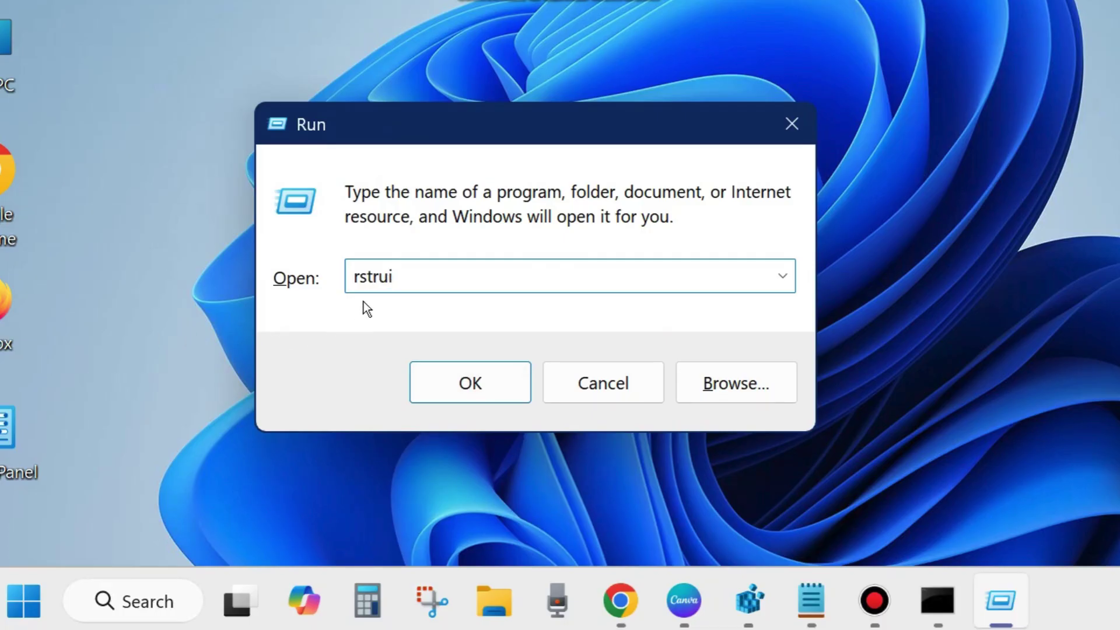
click(475, 381)
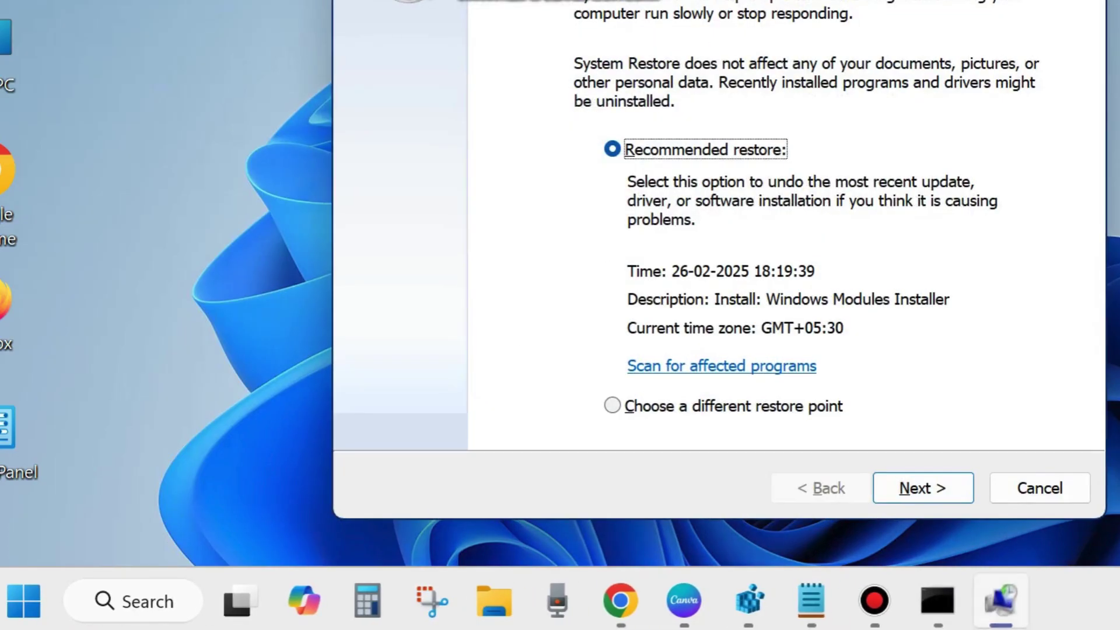
Step: Opt to choose a different restore point instead of the recommended restore and continue to the restore point list
drag(795, 0, 671, 18)
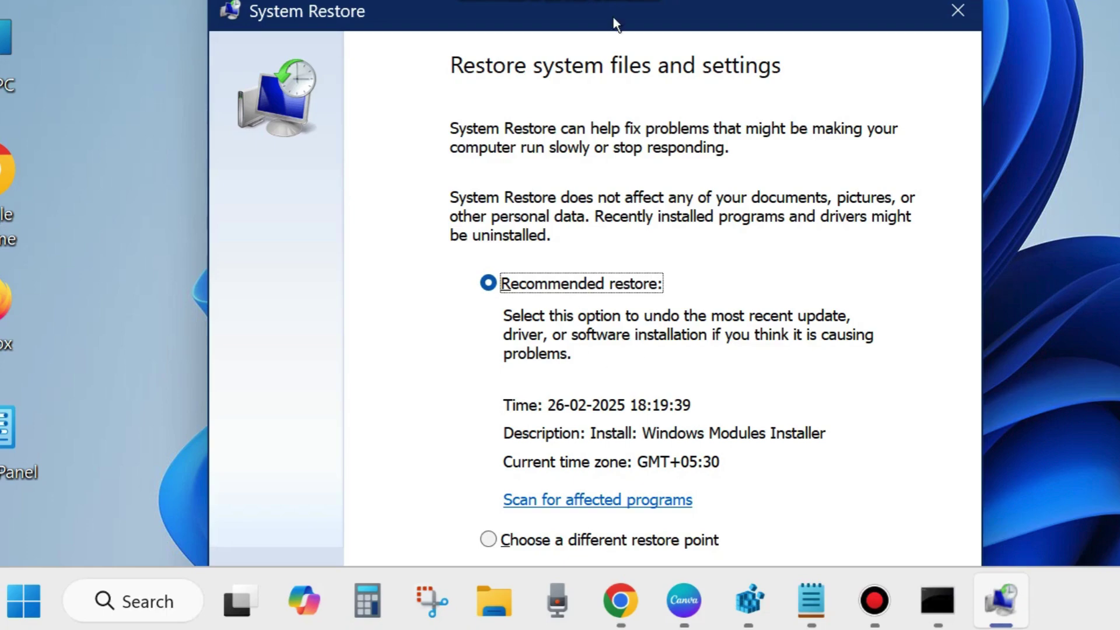
drag(613, 1, 606, 0)
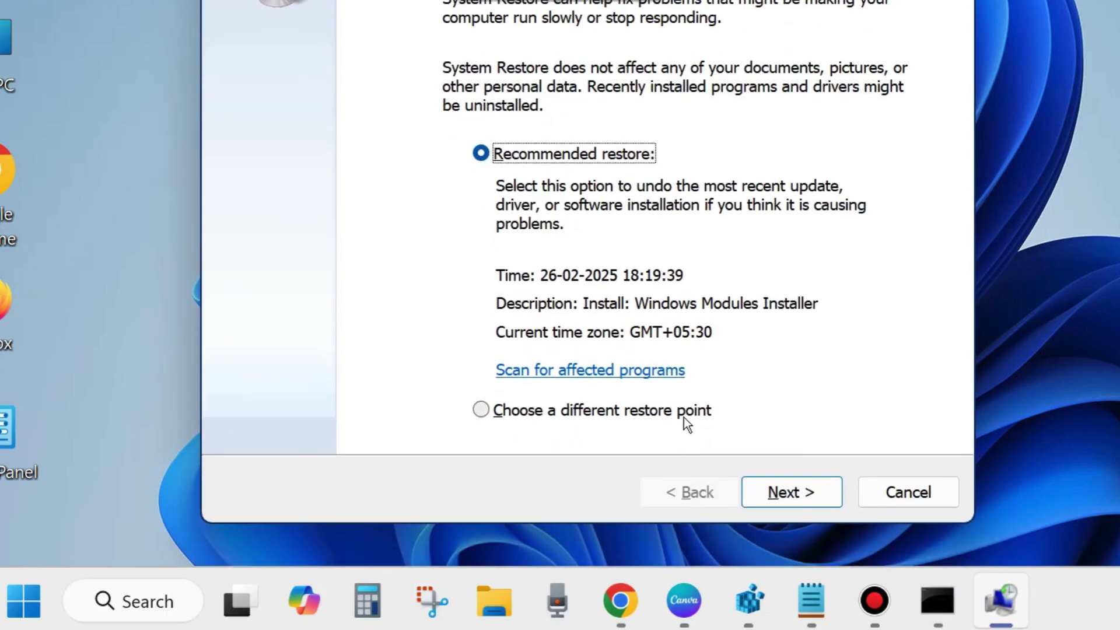
click(480, 411)
click(787, 495)
drag(607, 0, 583, 26)
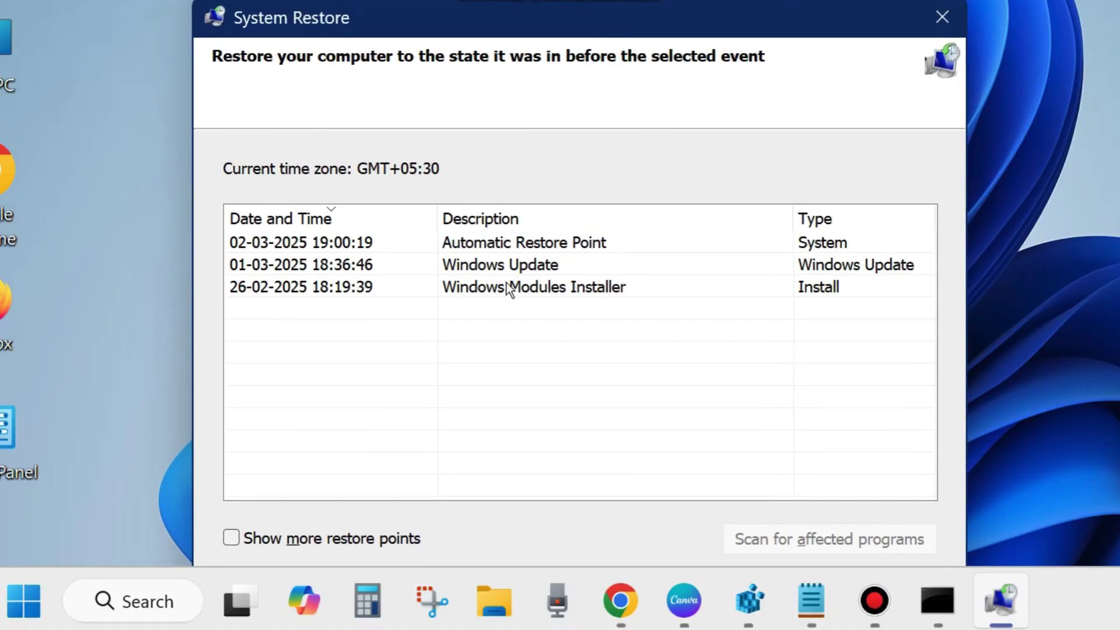
click(468, 264)
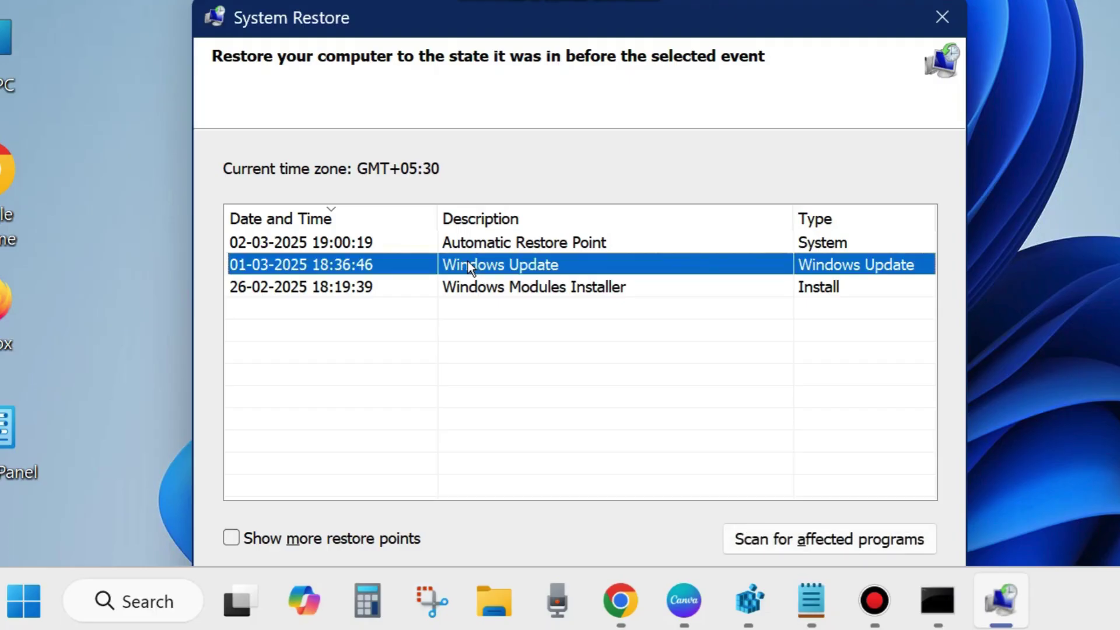
drag(632, 15, 642, 0)
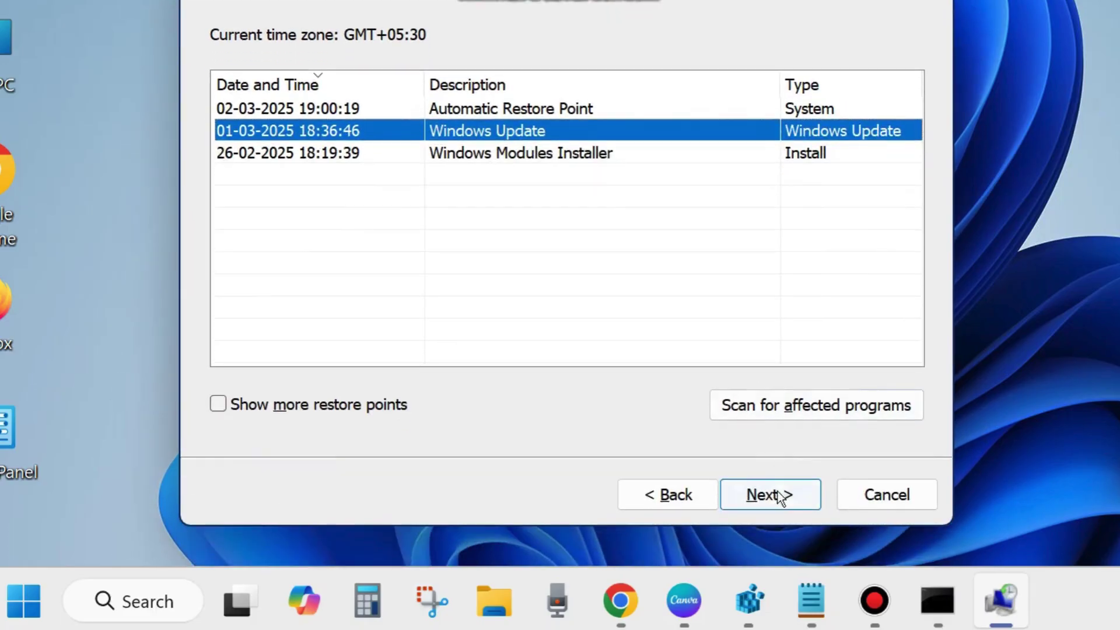
click(770, 495)
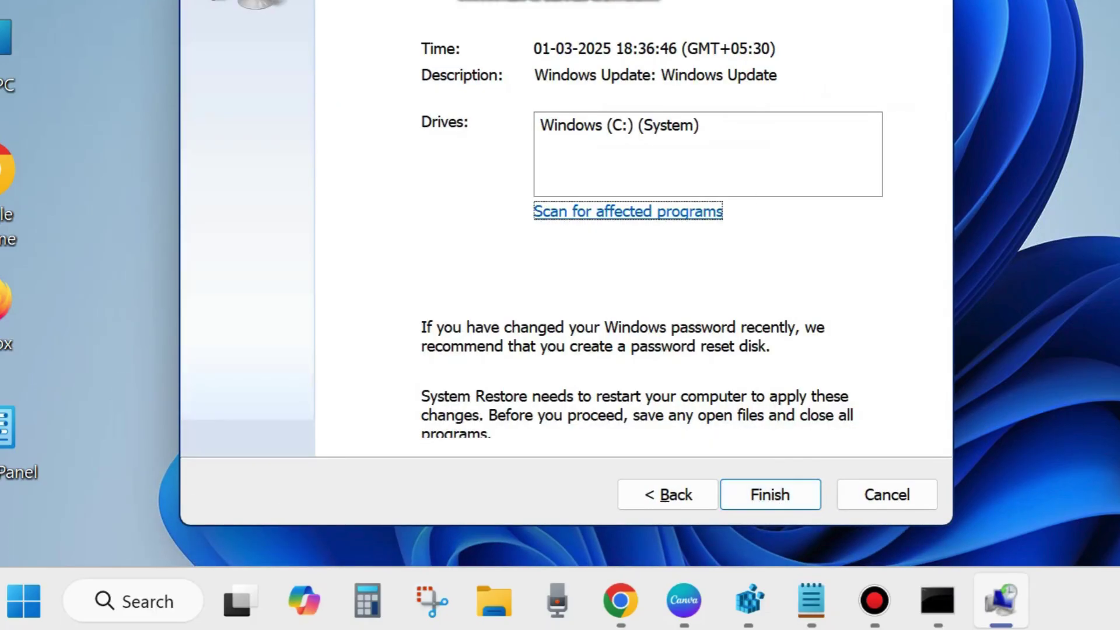
Step: Review the restore point confirmation details and exit System Restore without starting the restore
drag(671, 0, 680, 7)
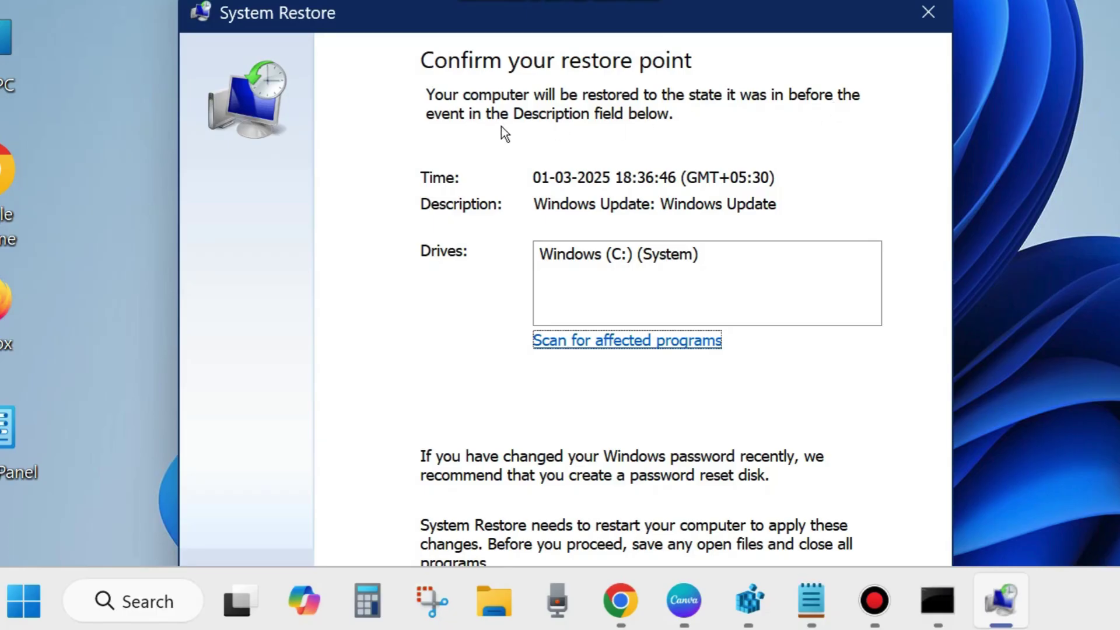
drag(643, 26, 642, 0)
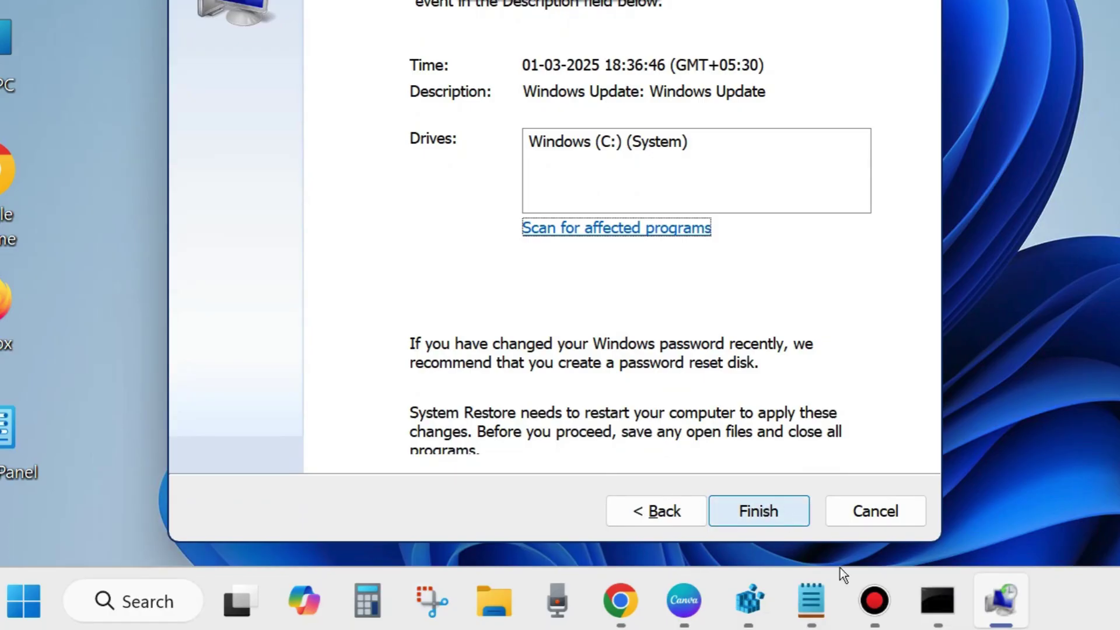
click(924, 0)
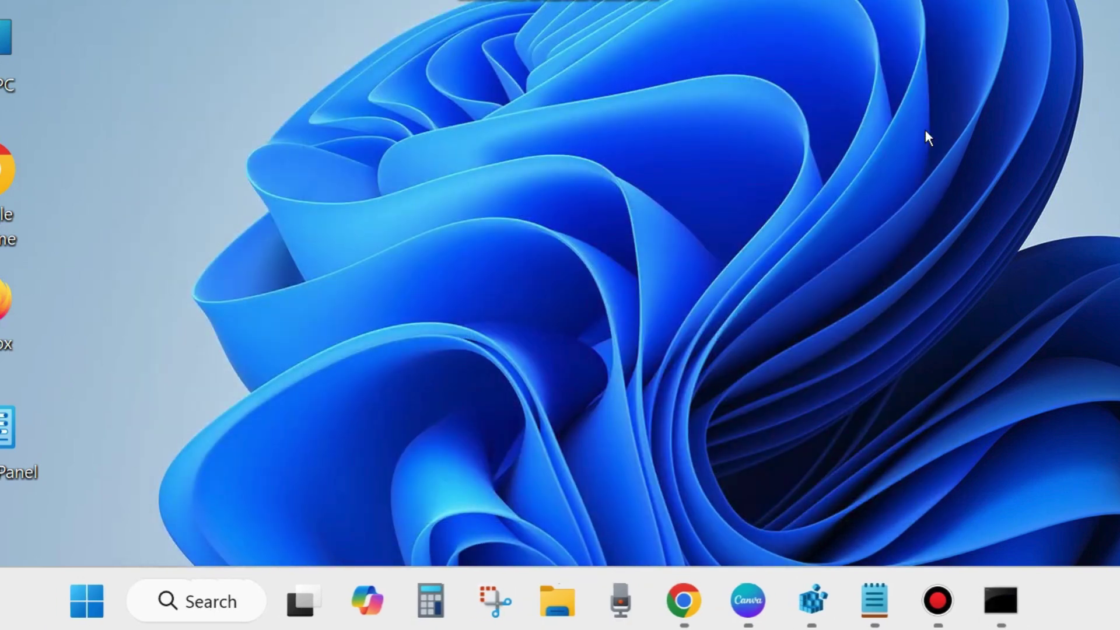
Step: Search for cmd and run Command Prompt as administrator
click(201, 589)
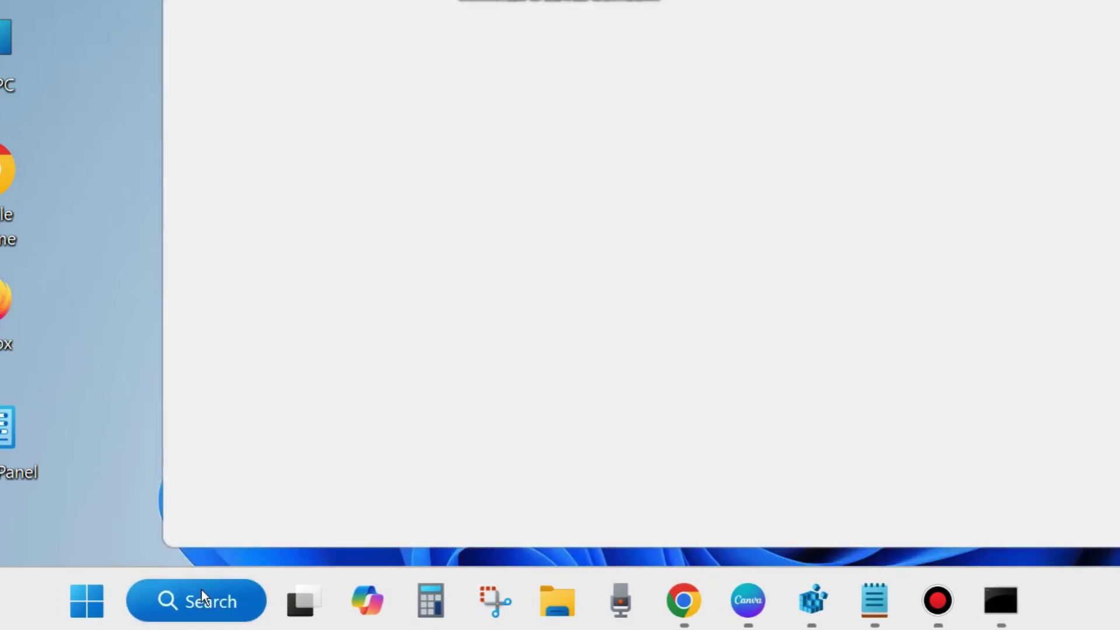
text(cmd)
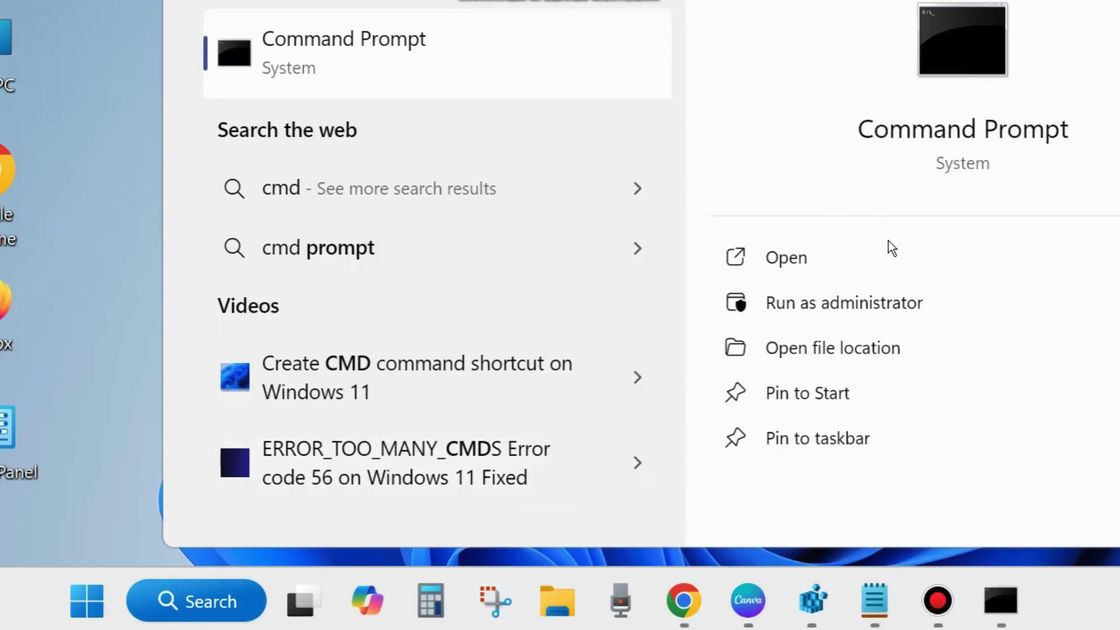
click(842, 302)
text(sfc /scannow)
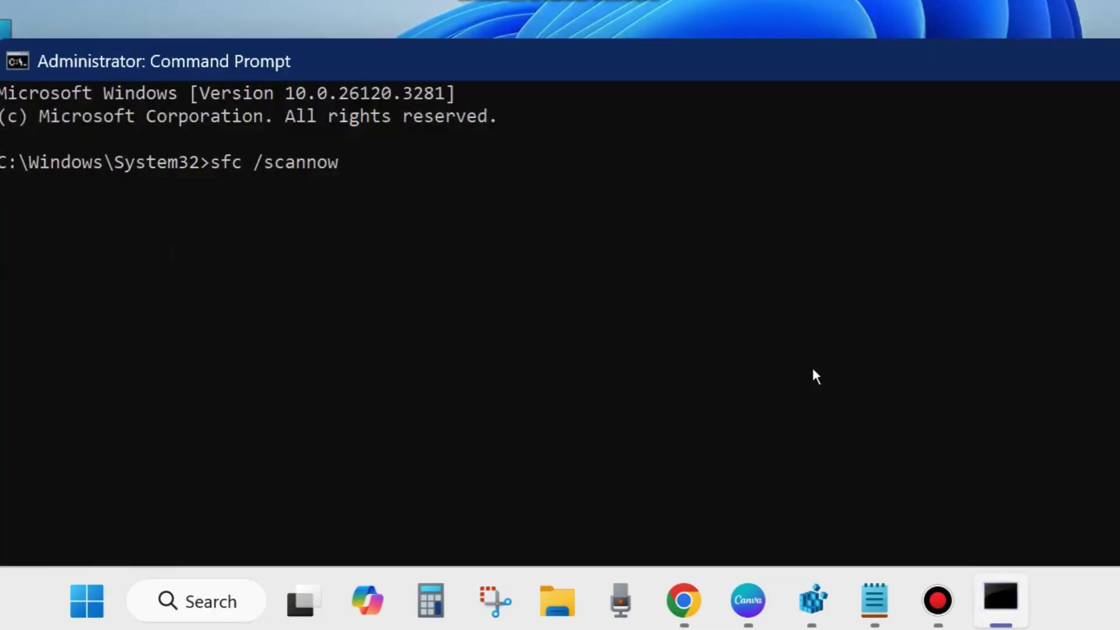
key(BackSpace)
key(BackSpace)
key(BackSpace)
key(BackSpace)
key(BackSpace)
key(BackSpace)
key(BackSpace)
key(BackSpace)
key(BackSpace)
key(BackSpace)
key(BackSpace)
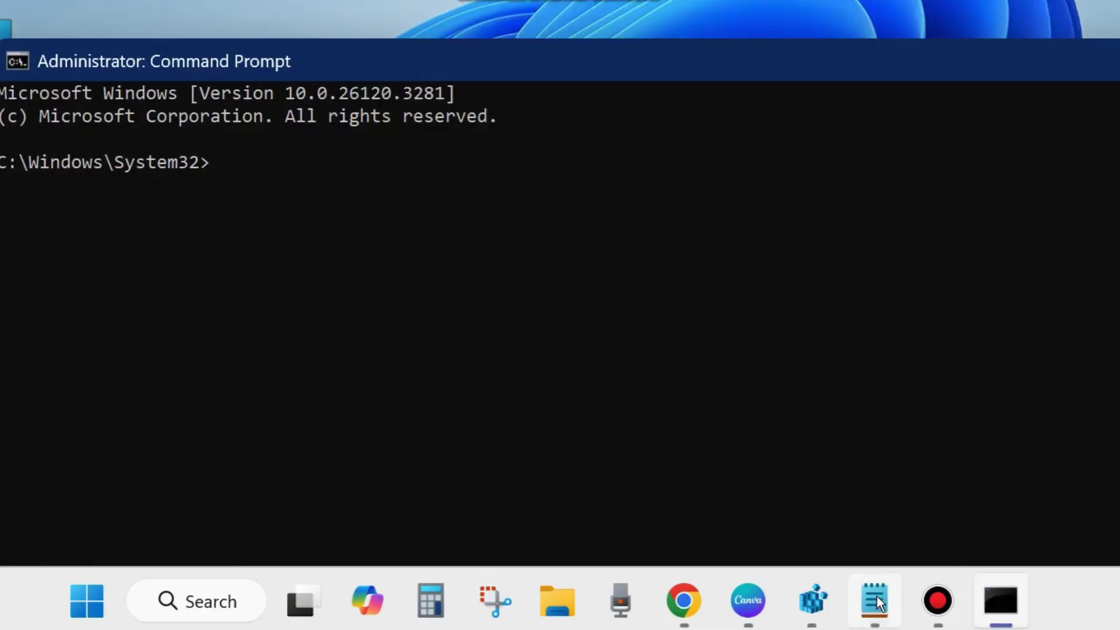
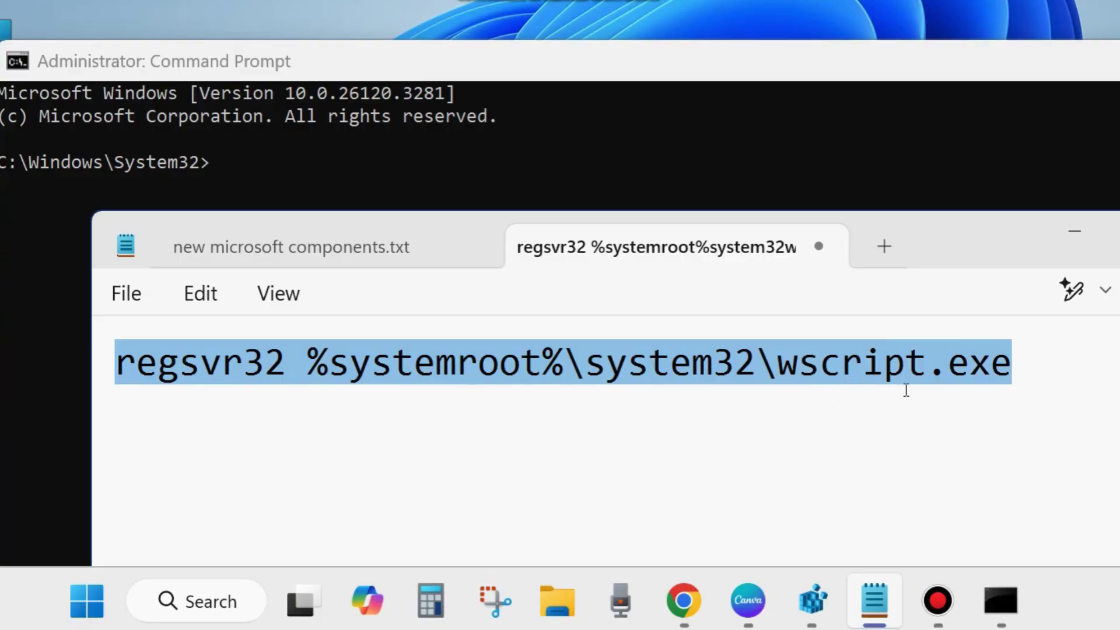
Step: Minimize Notepad, paste regsvr32 %systemroot%\system32\wscript.exe at the elevated prompt, and close Command Prompt
click(1075, 231)
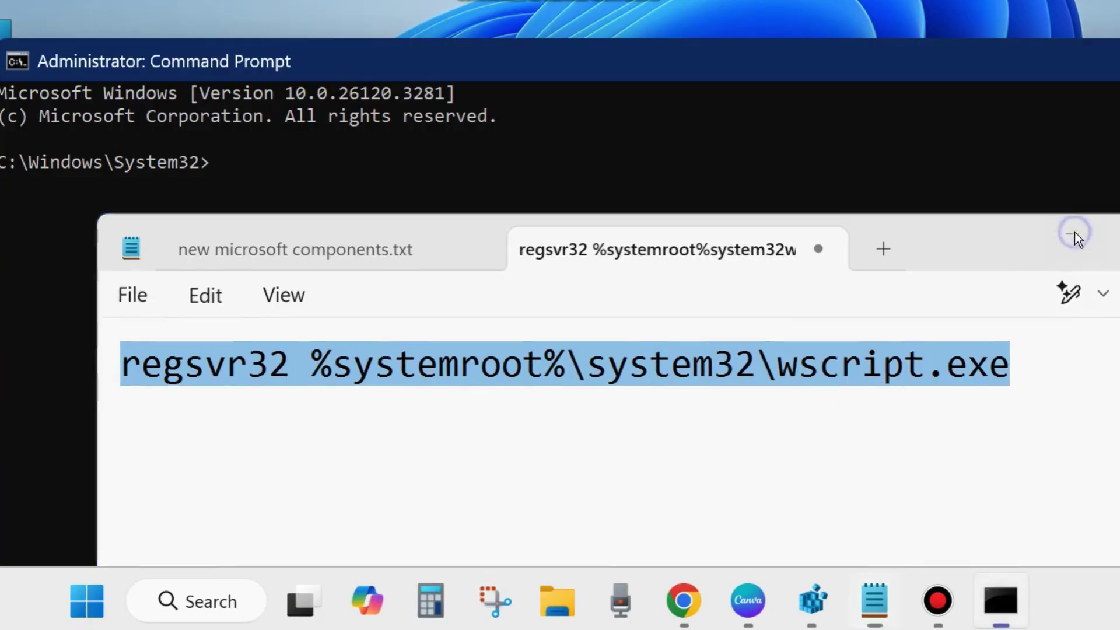
right_click(216, 167)
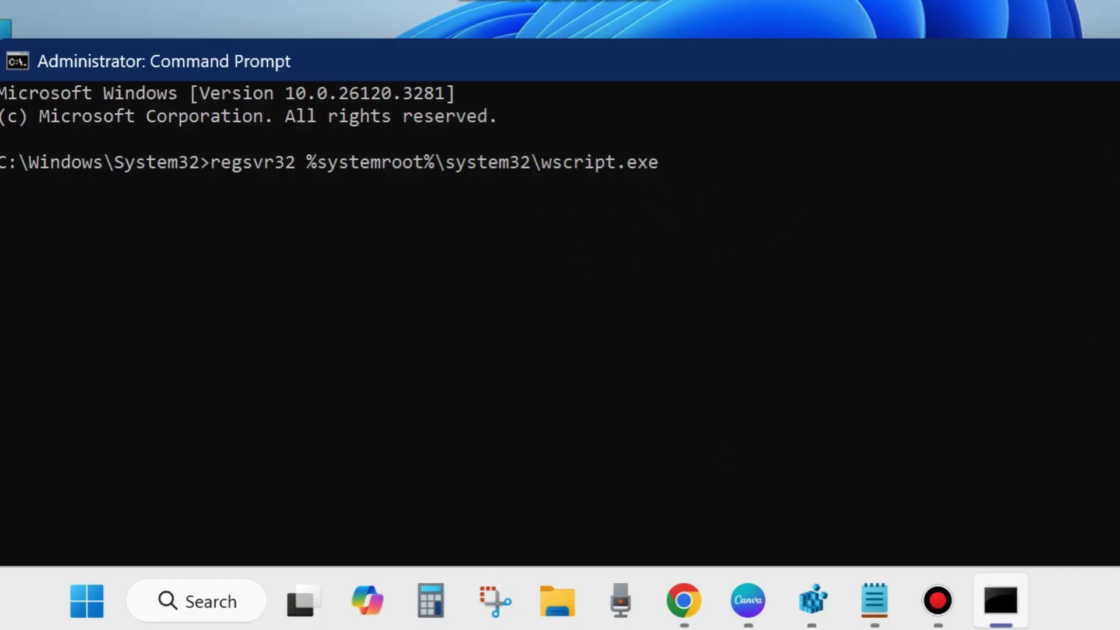
click(1115, 61)
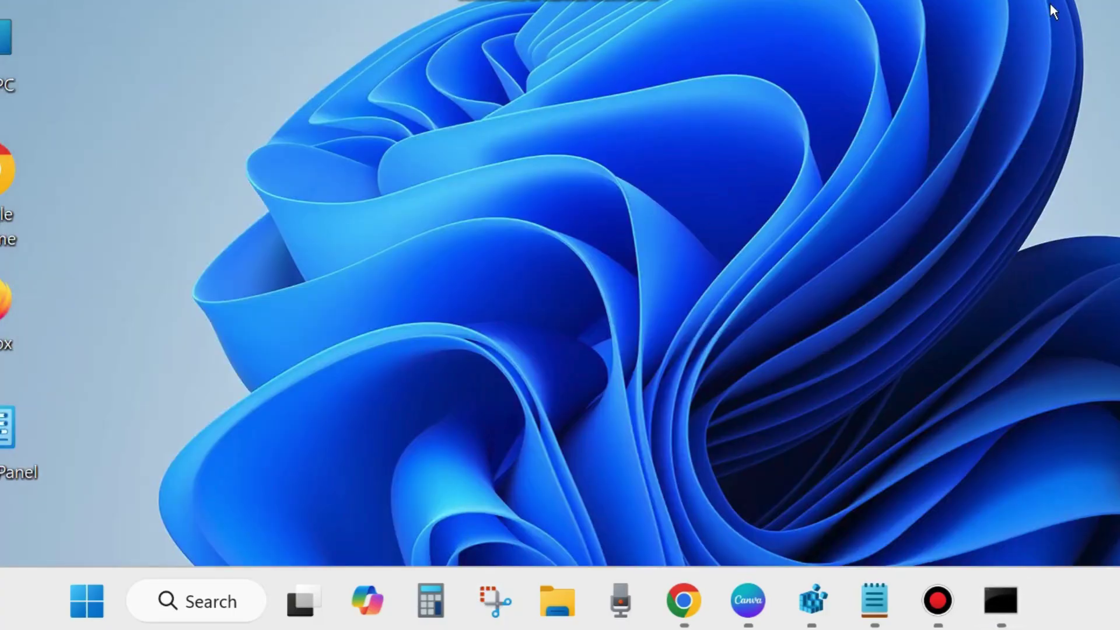